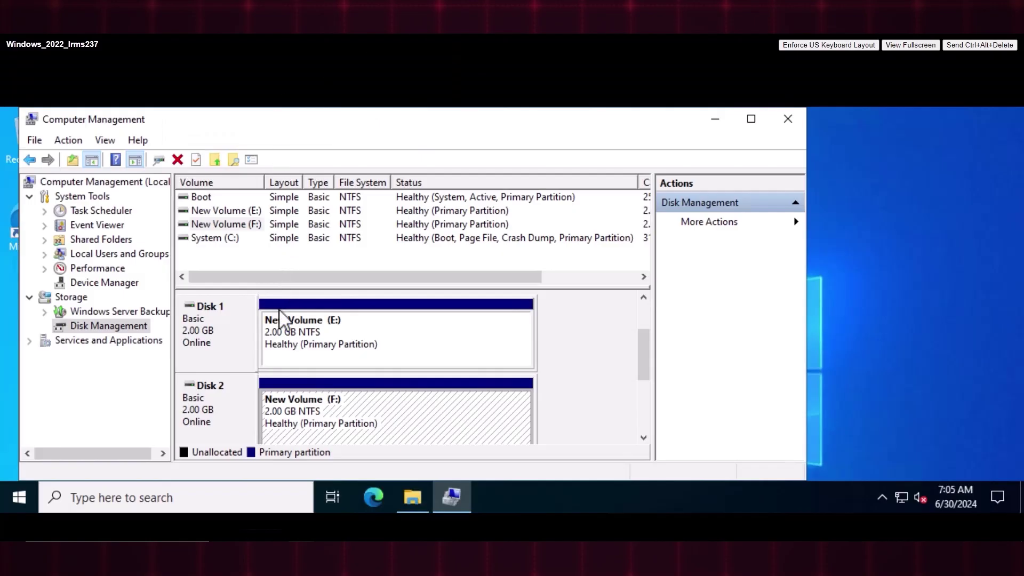
# Permanently delete every file on the E: volume
pyautogui.click(277, 330)
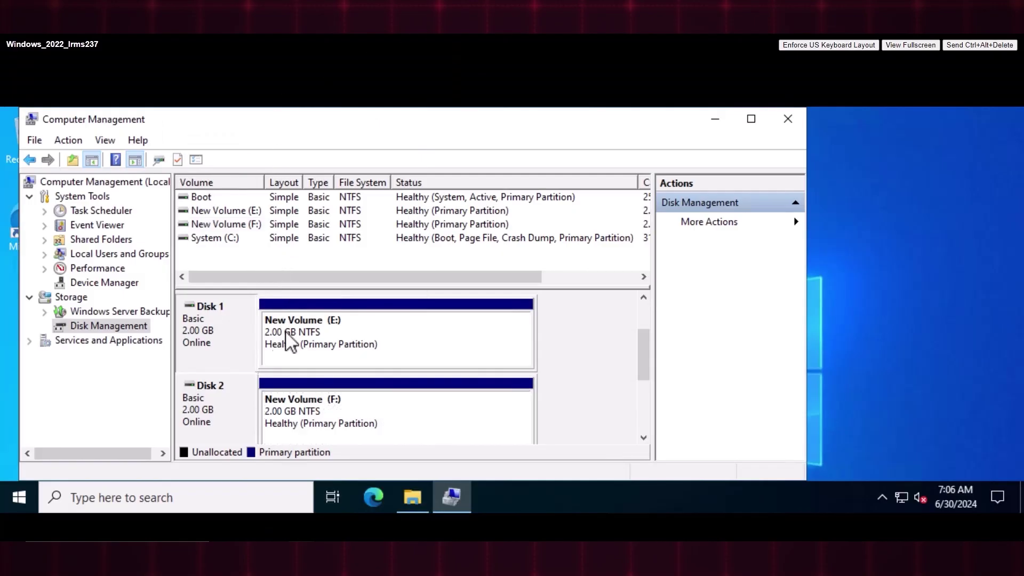
pyautogui.rightClick(302, 332)
pyautogui.click(349, 137)
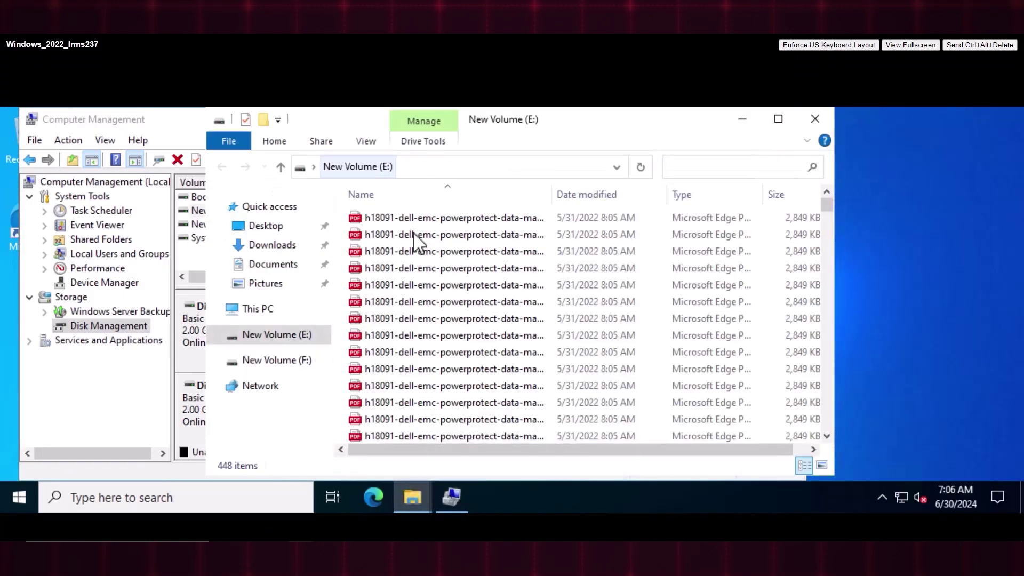
pyautogui.hotkey('ctrl', 'a')
pyautogui.hotkey('shift', 'Delete')
pyautogui.press('Return')
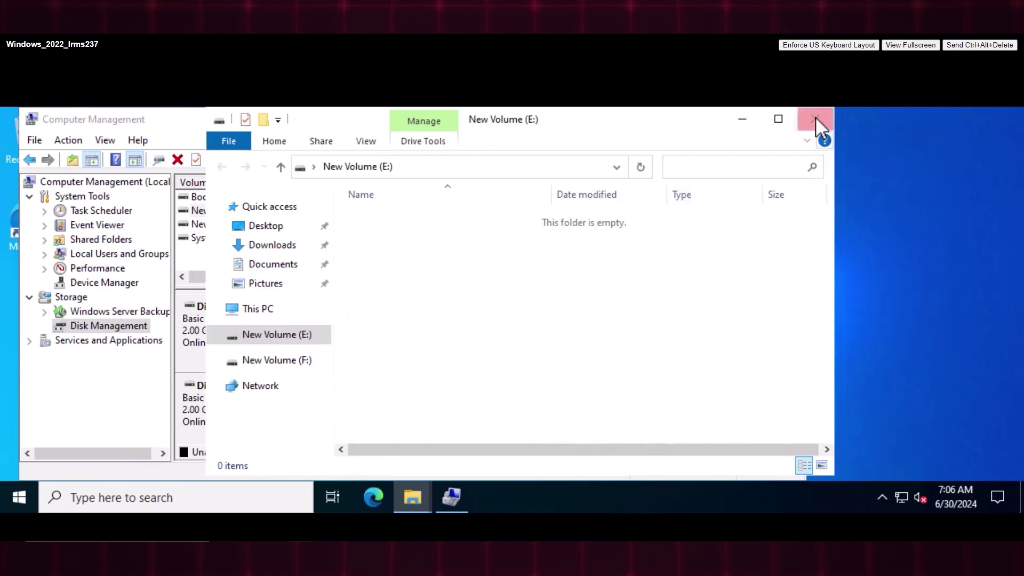
pyautogui.click(816, 119)
# Permanently delete every file on the F: volume
pyautogui.rightClick(363, 398)
pyautogui.click(446, 202)
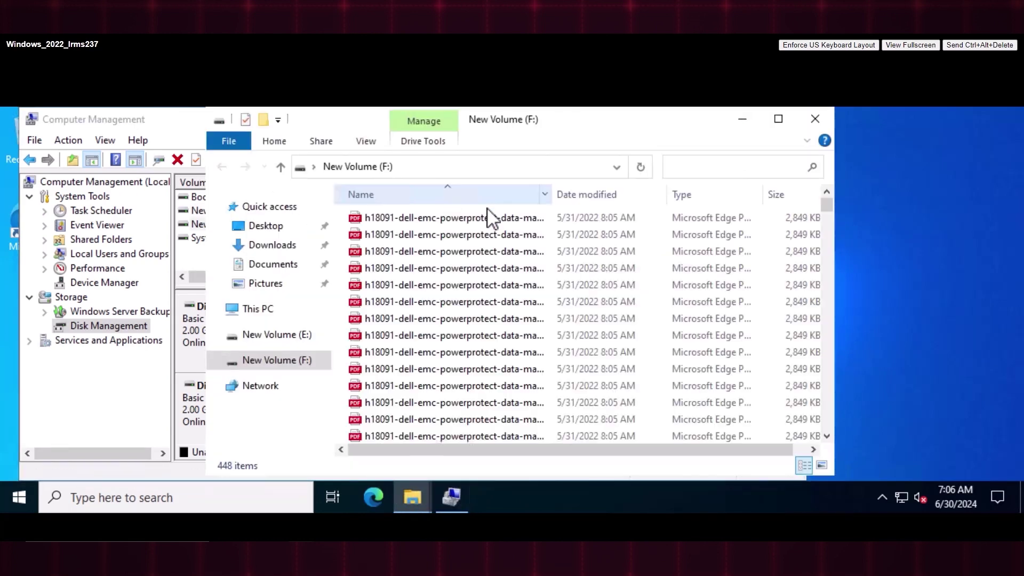
pyautogui.hotkey('ctrl', 'a')
pyautogui.hotkey('shift', 'Delete')
pyautogui.press('Return')
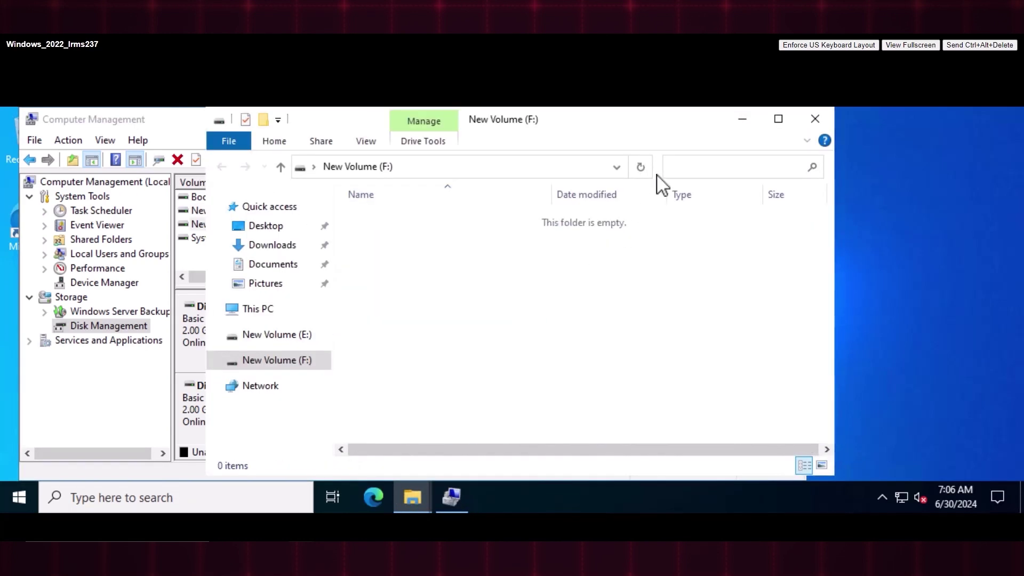
pyautogui.click(815, 118)
# Take Disk 1 and Disk 2 offline
pyautogui.rightClick(240, 335)
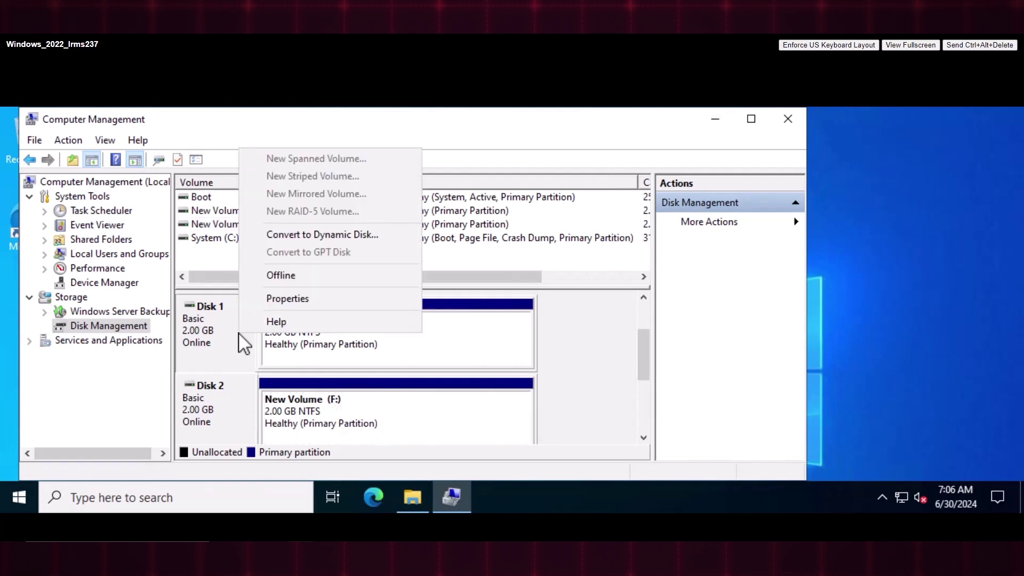
pyautogui.click(289, 277)
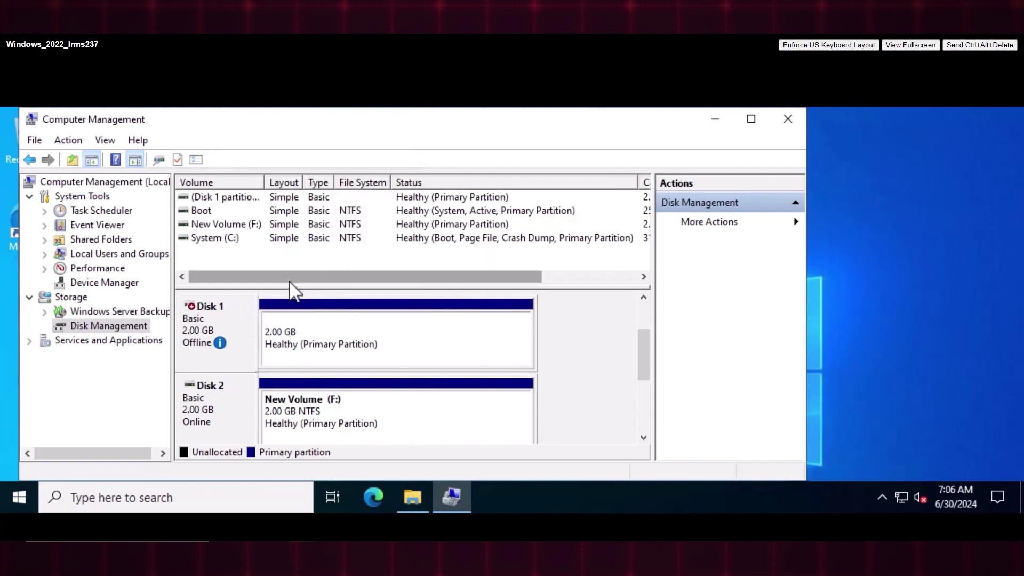
pyautogui.rightClick(253, 402)
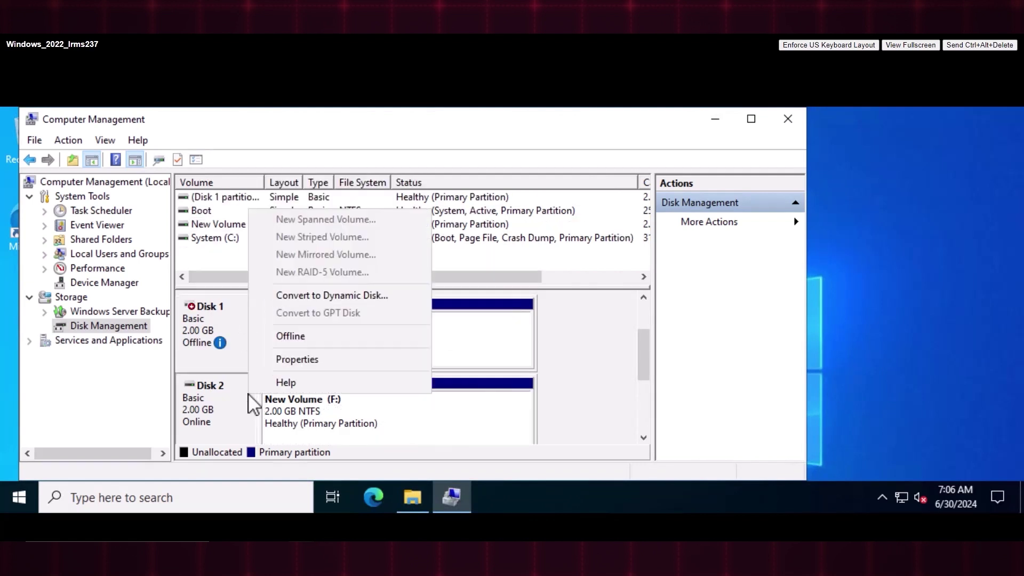
pyautogui.click(299, 336)
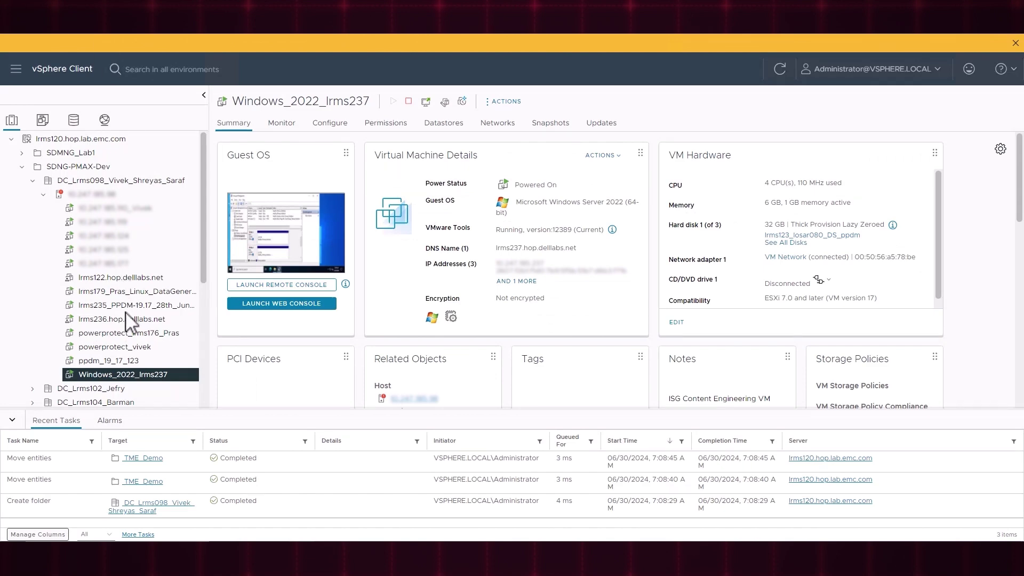
# Remove Hard disk 2 and Hard disk 3 in Windows_2022_lrms237's Edit Settings and apply the changes
pyautogui.rightClick(112, 376)
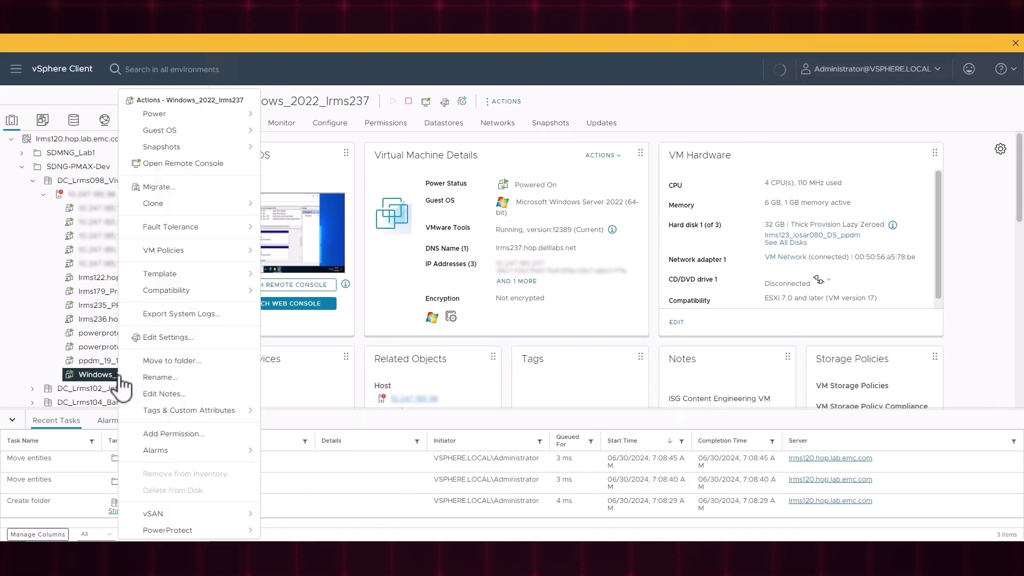
pyautogui.click(174, 343)
pyautogui.click(717, 248)
pyautogui.click(673, 271)
pyautogui.click(716, 273)
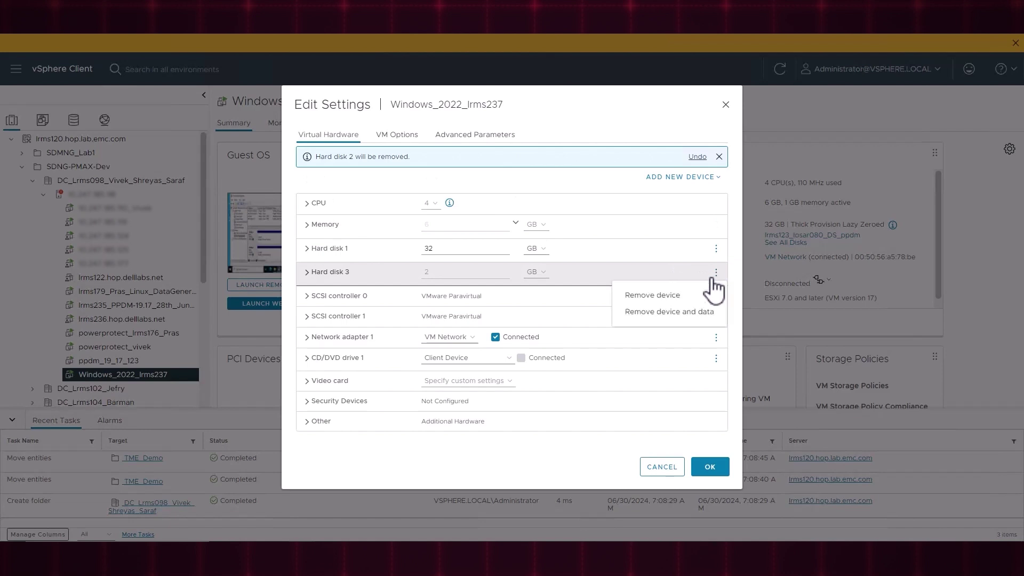
pyautogui.click(676, 295)
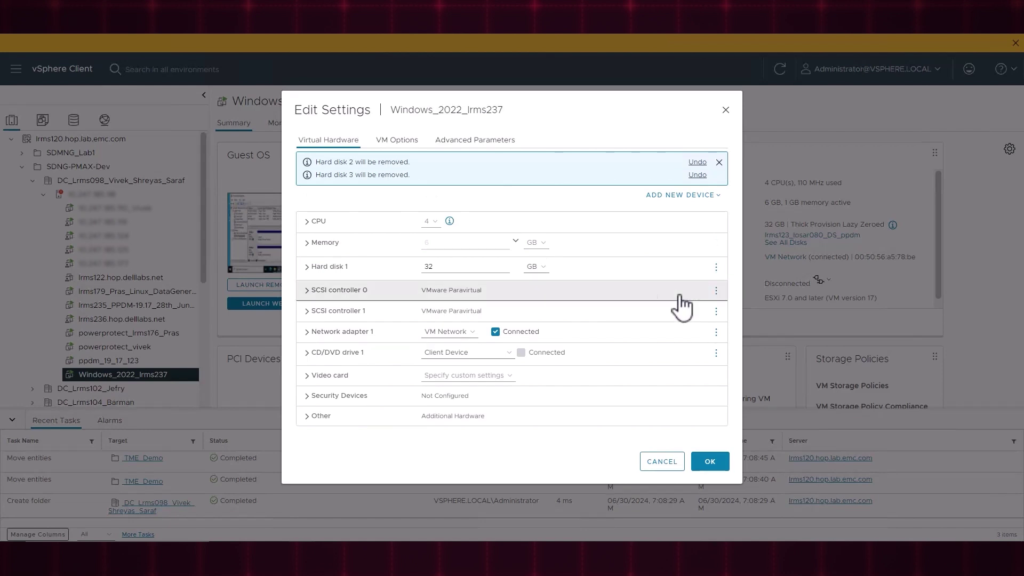
pyautogui.click(710, 462)
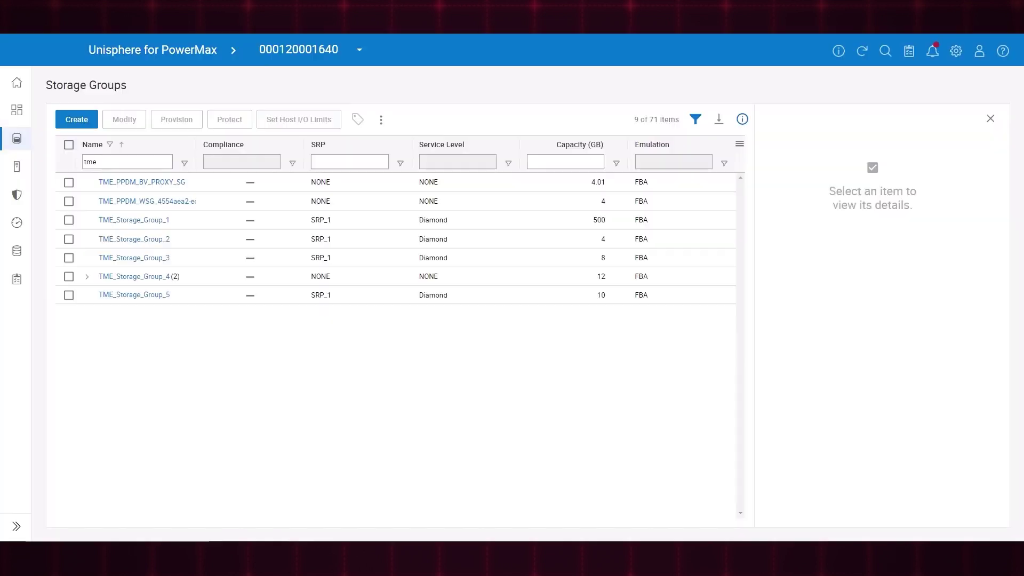
# Delete masking view TME_Storage_Group_2_MV from TME_Storage_Group_2's details, then return to Storage Groups
pyautogui.click(141, 240)
pyautogui.click(140, 241)
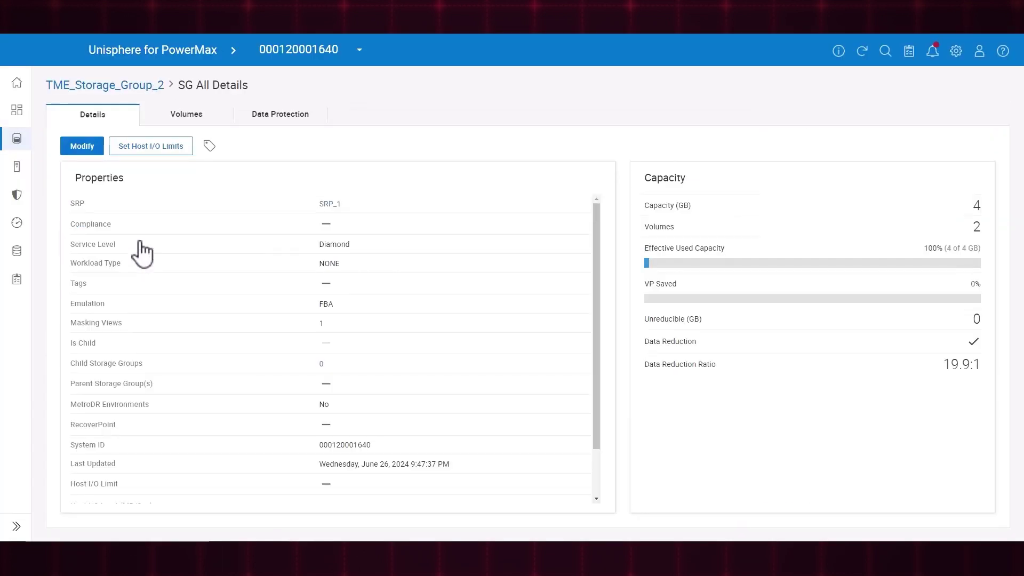
pyautogui.click(323, 323)
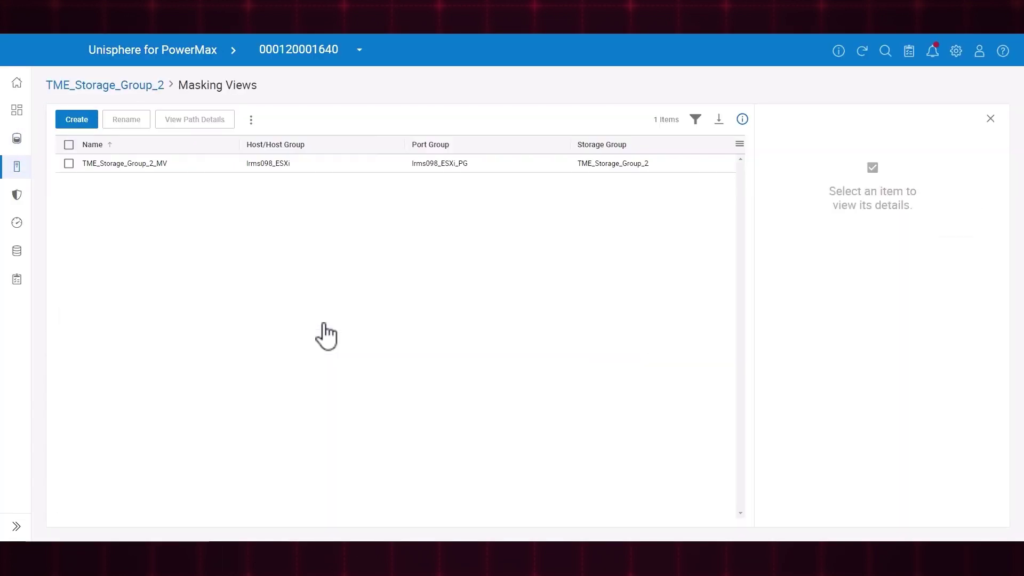
pyautogui.click(69, 163)
pyautogui.click(251, 120)
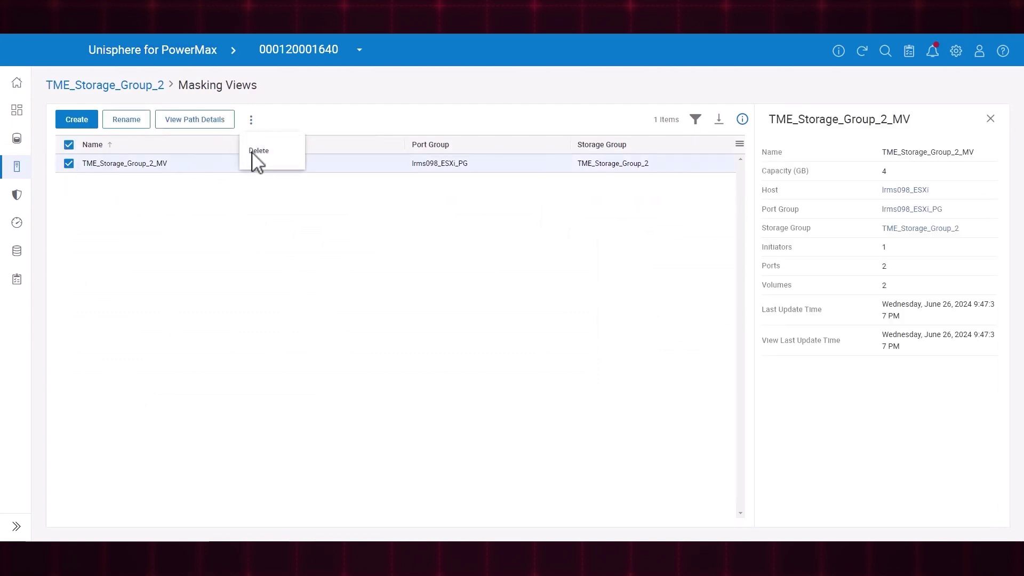
pyautogui.click(259, 152)
pyautogui.click(648, 347)
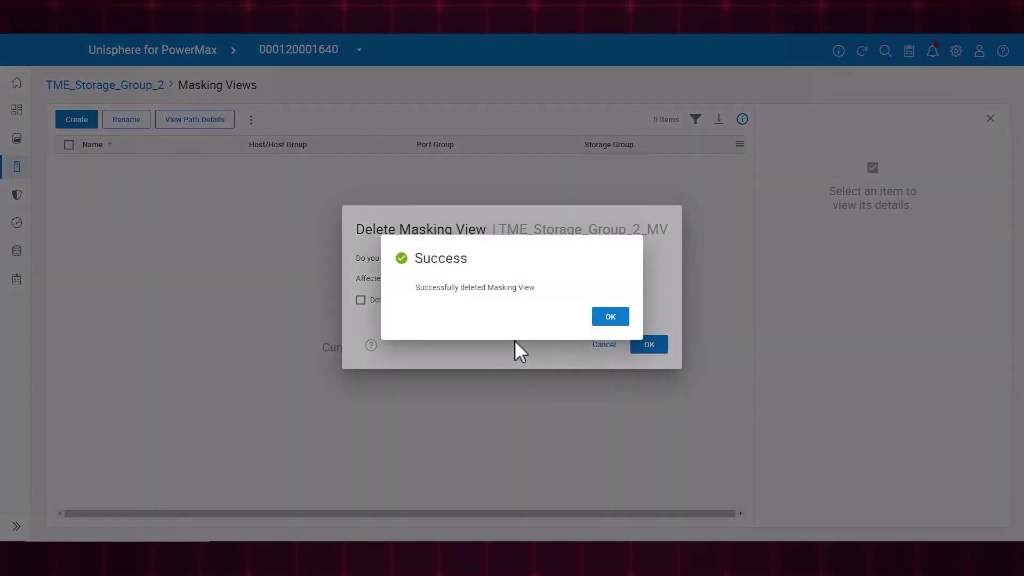
pyautogui.click(617, 323)
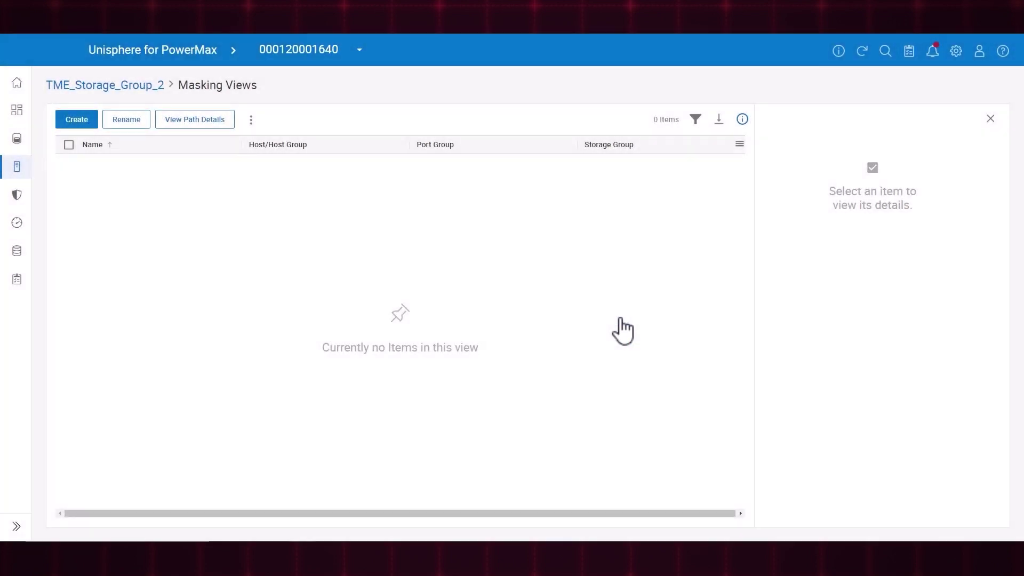
pyautogui.click(135, 86)
pyautogui.click(117, 85)
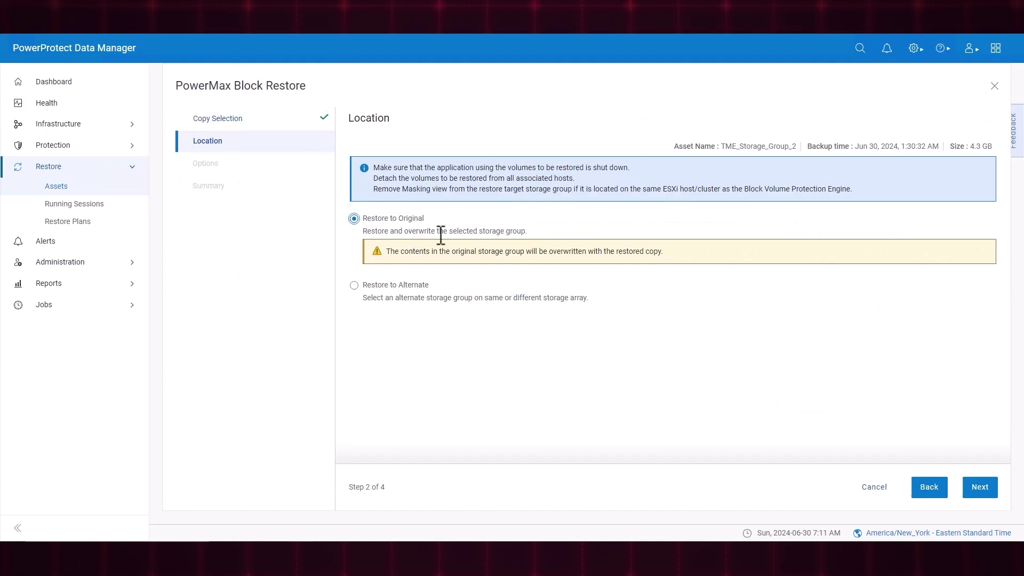
# Start the restore to the original storage group with stream count 12 (1 Proxy)
pyautogui.click(981, 487)
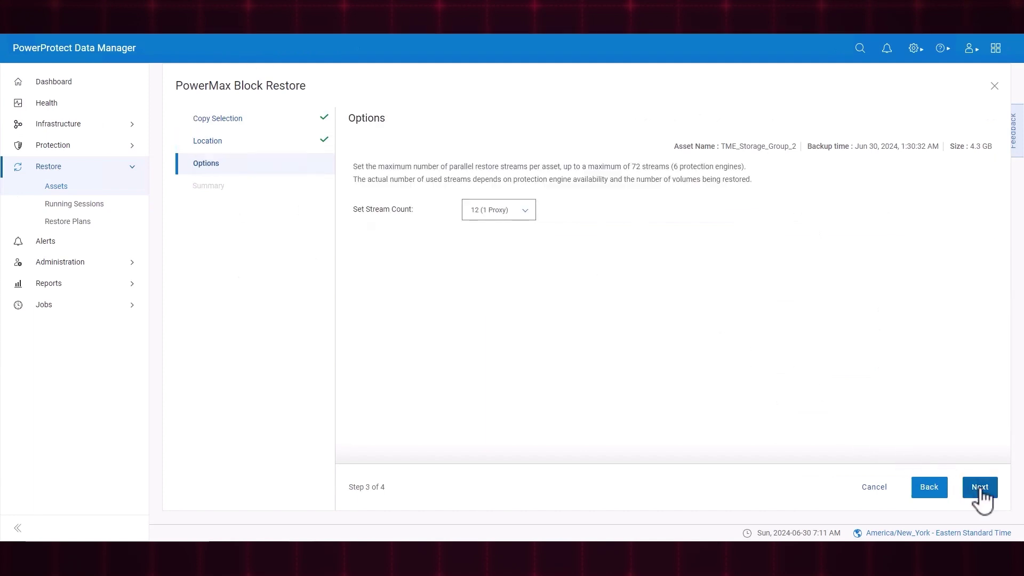
pyautogui.click(526, 216)
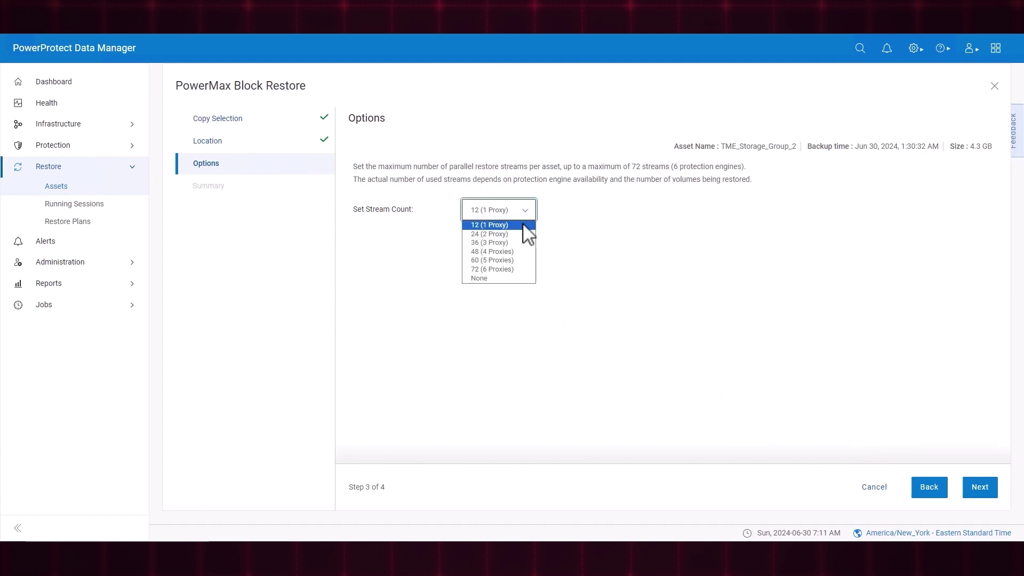
pyautogui.click(523, 224)
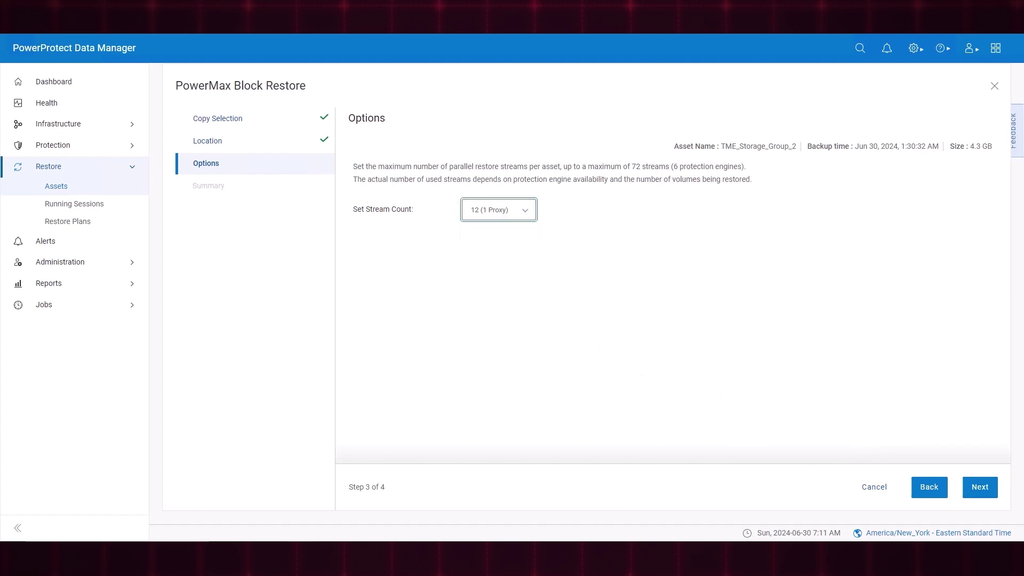
pyautogui.click(979, 488)
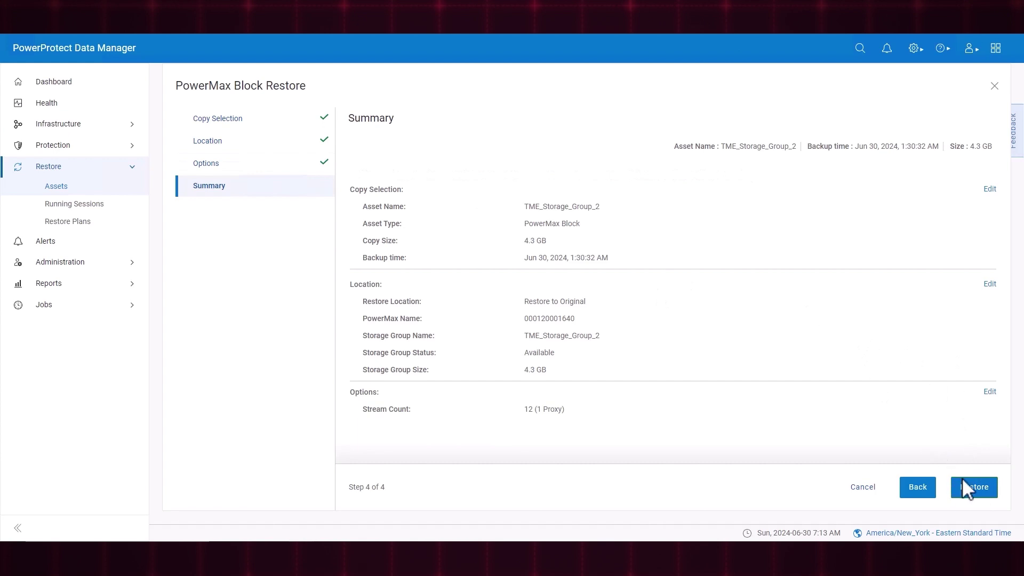
pyautogui.click(975, 497)
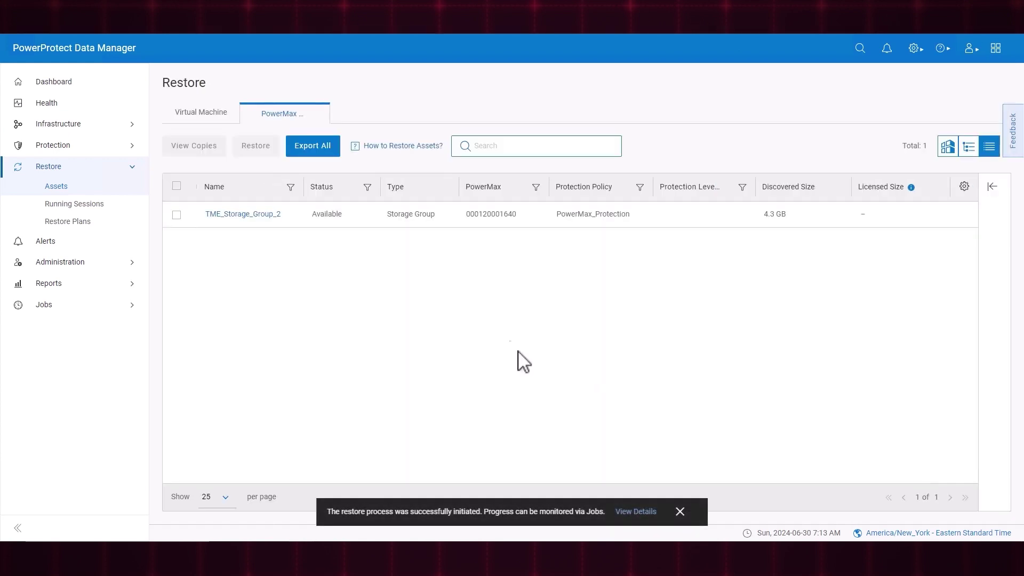
pyautogui.click(635, 511)
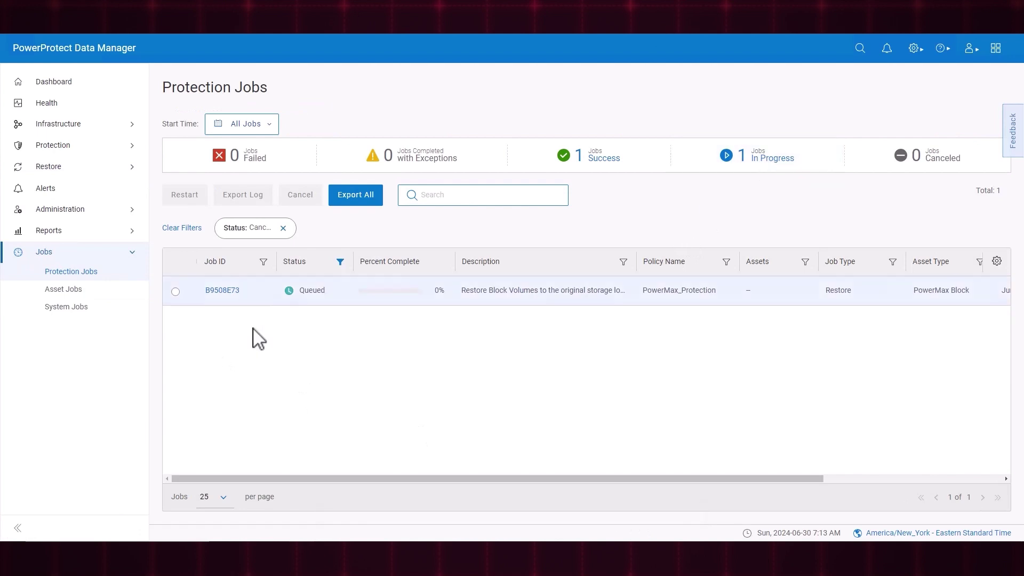
# Show the Step Log of the TME_Storage_Group_2 task in the restore job
pyautogui.click(223, 293)
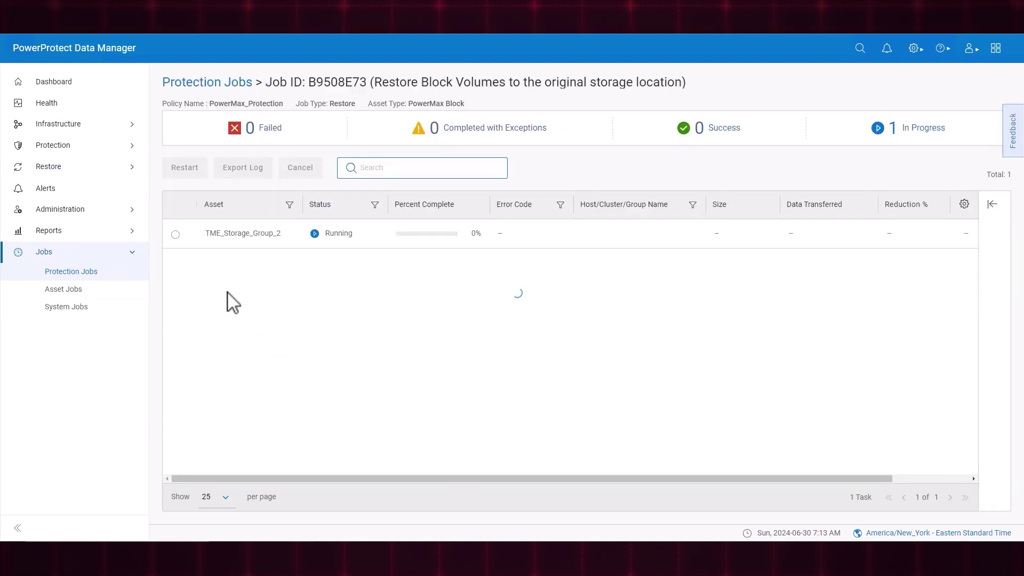
pyautogui.click(243, 235)
pyautogui.click(715, 241)
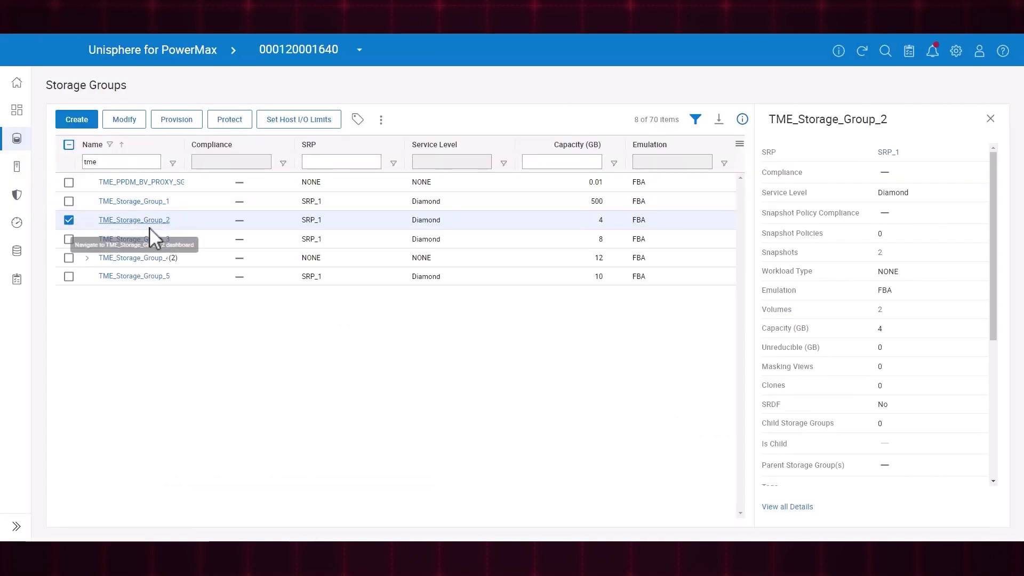
# Provision TME_Storage_Group_2 to host lrms098_ESXi using existing port group lrms098_ESXi_PG
pyautogui.click(176, 119)
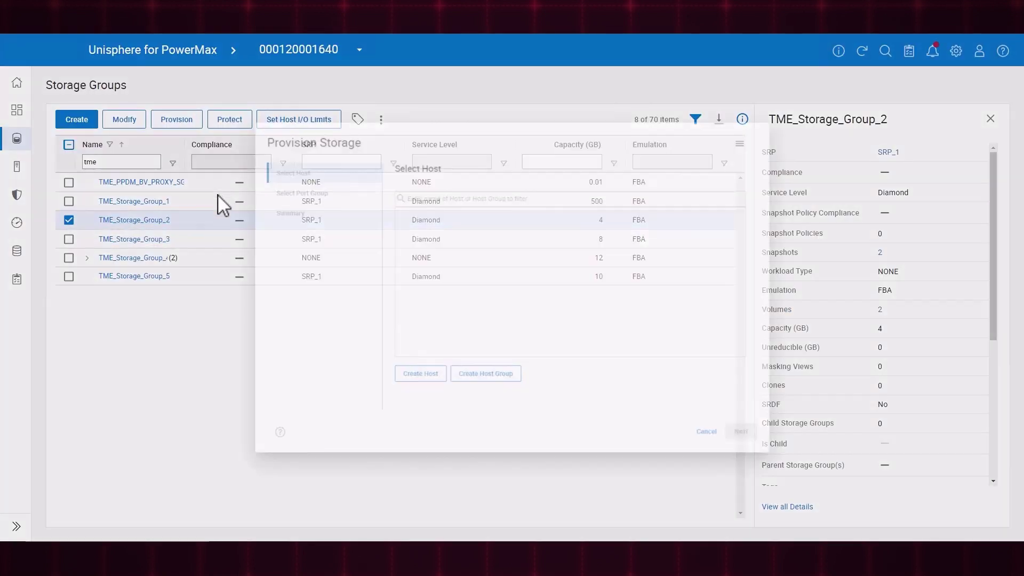
pyautogui.click(390, 314)
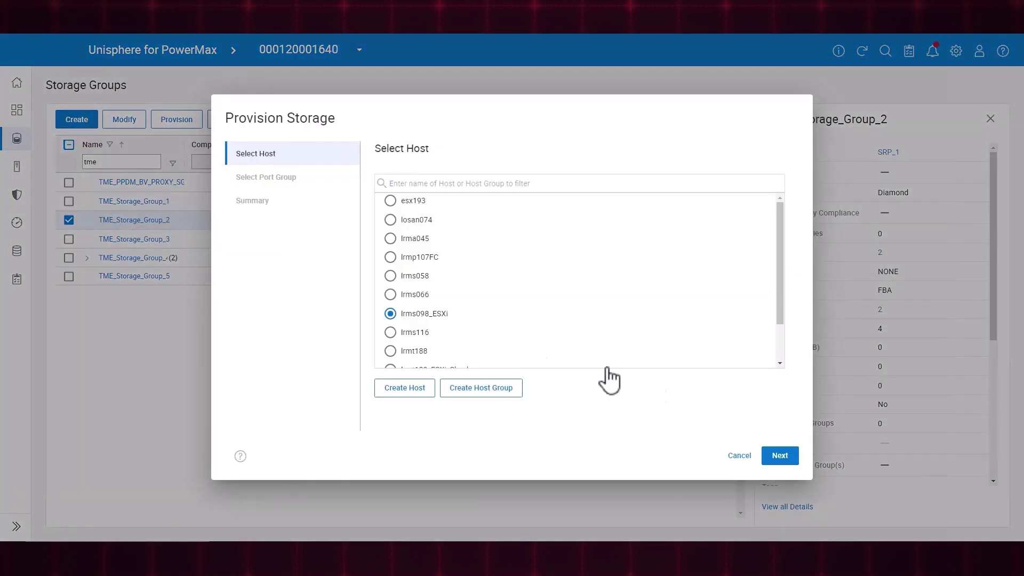
pyautogui.click(787, 464)
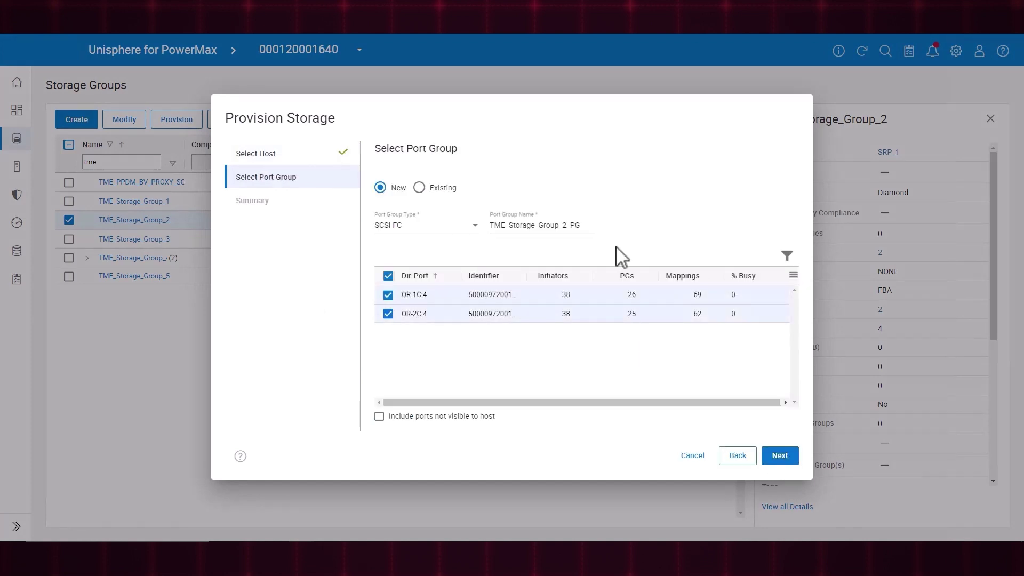
pyautogui.click(419, 187)
pyautogui.scroll(-1, 415, 344)
pyautogui.scroll(-1, 415, 350)
pyautogui.scroll(-1, 393, 381)
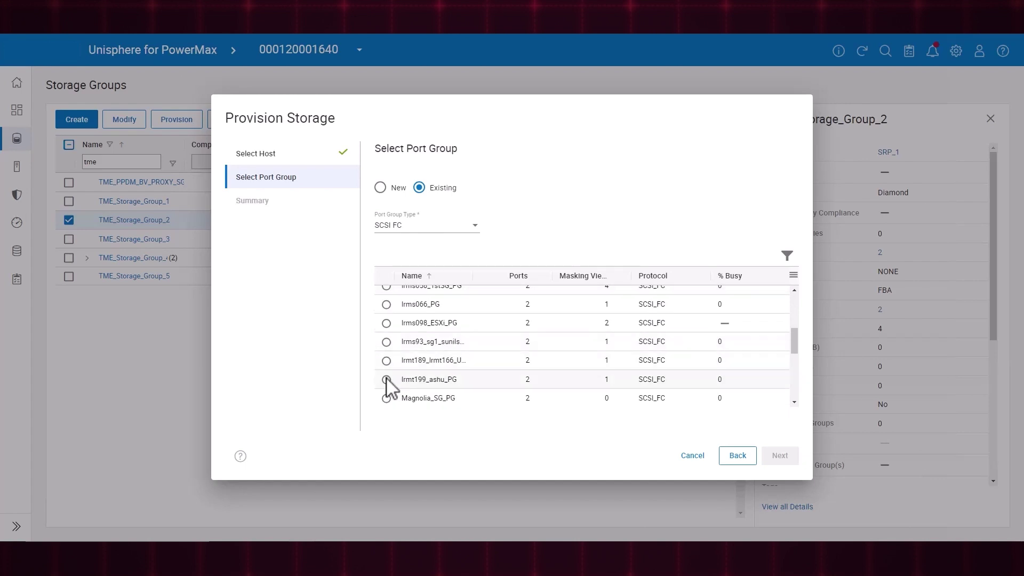
pyautogui.click(386, 325)
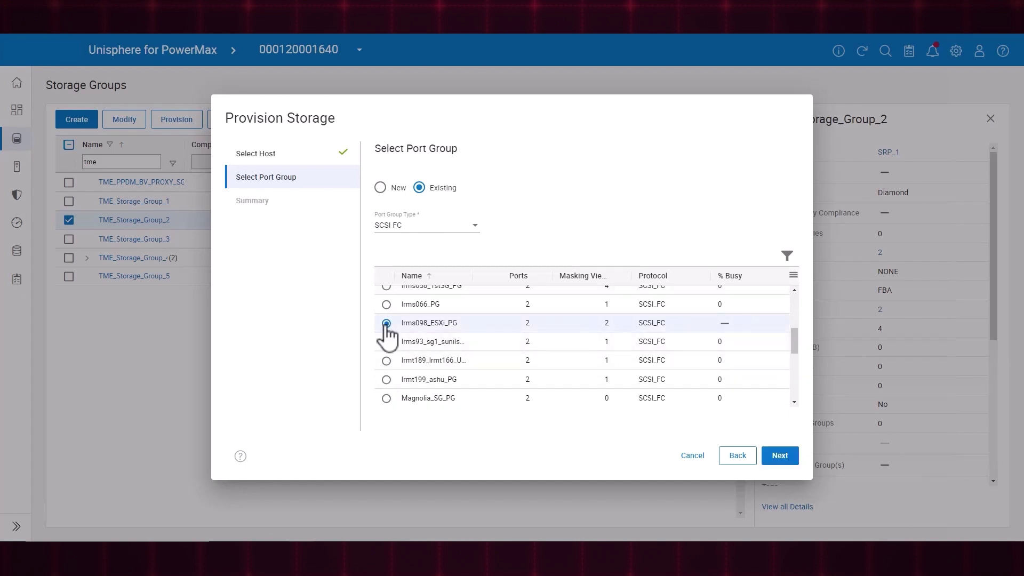
pyautogui.click(789, 458)
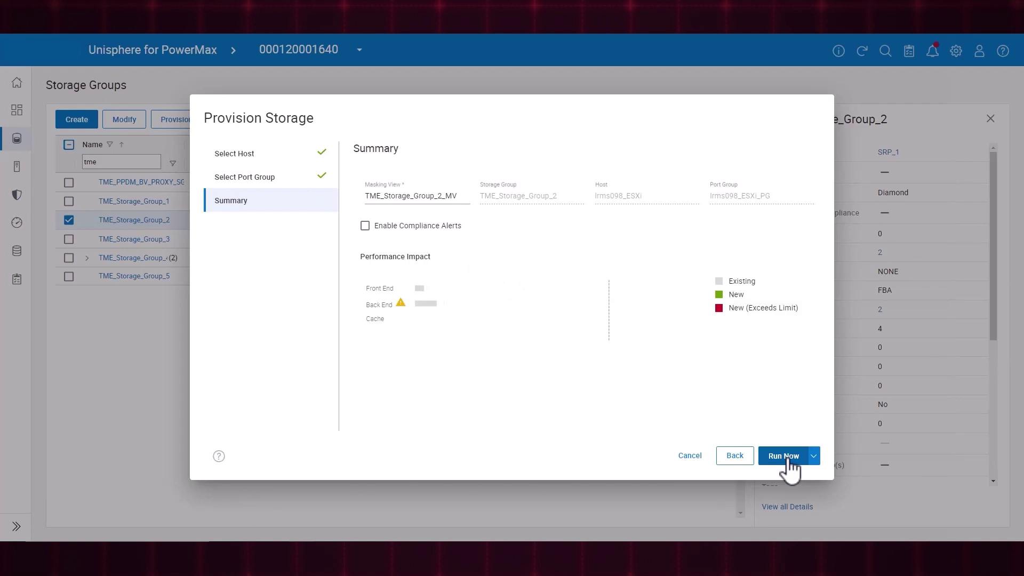
pyautogui.click(788, 458)
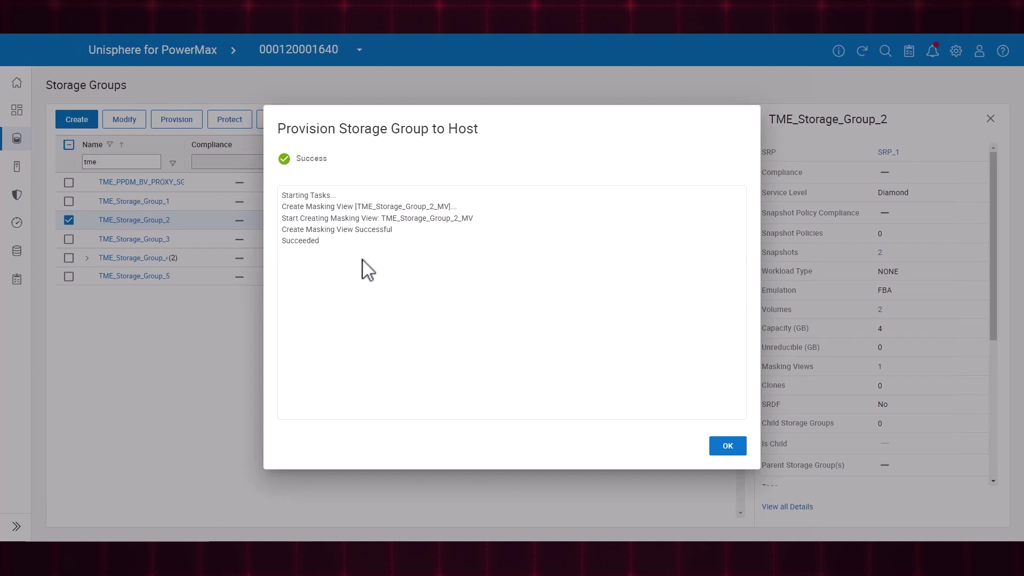
pyautogui.click(731, 449)
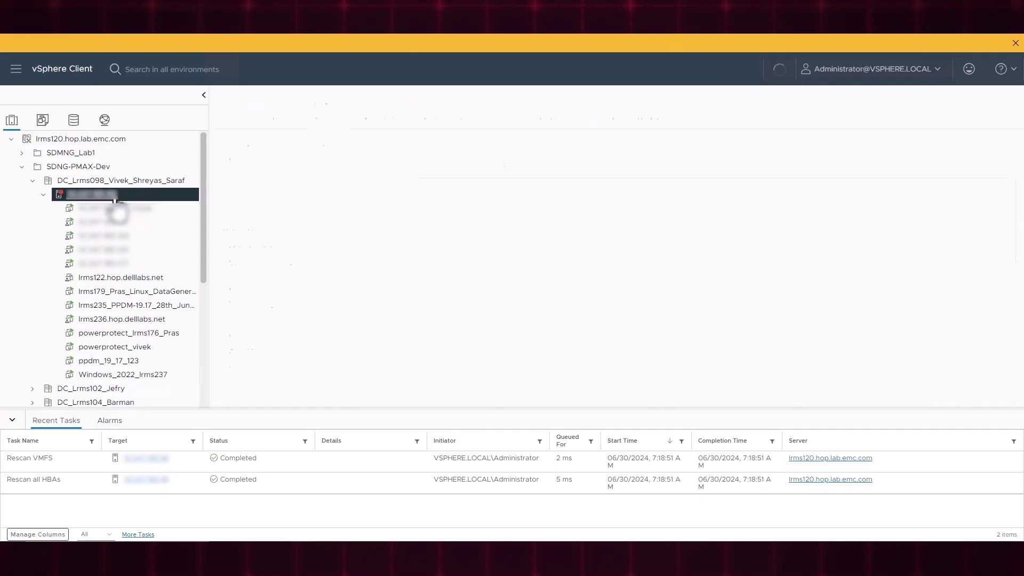
# Rescan the ESXi host's storage
pyautogui.rightClick(151, 199)
pyautogui.moveTo(169, 272)
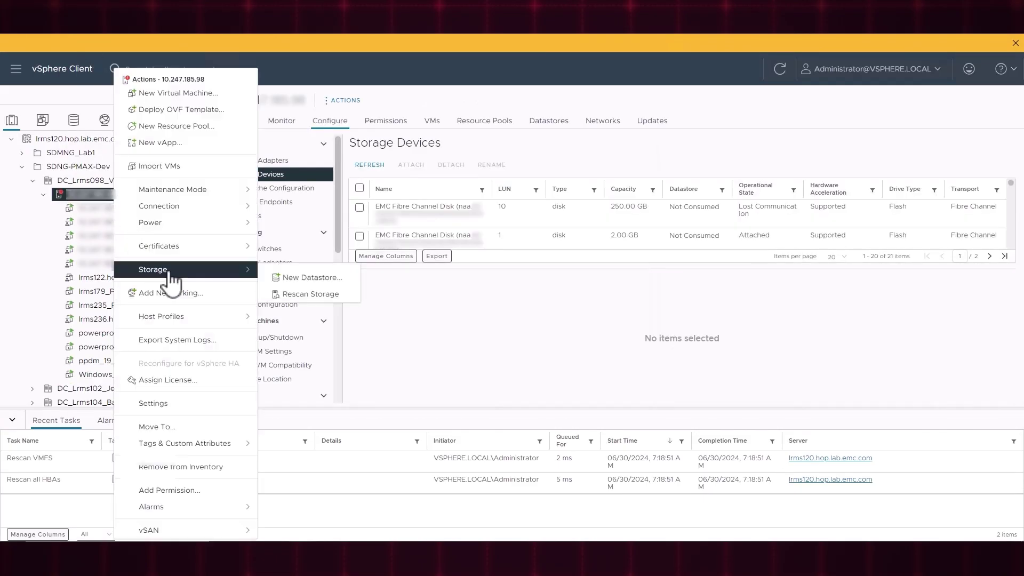
pyautogui.click(323, 297)
pyautogui.click(630, 365)
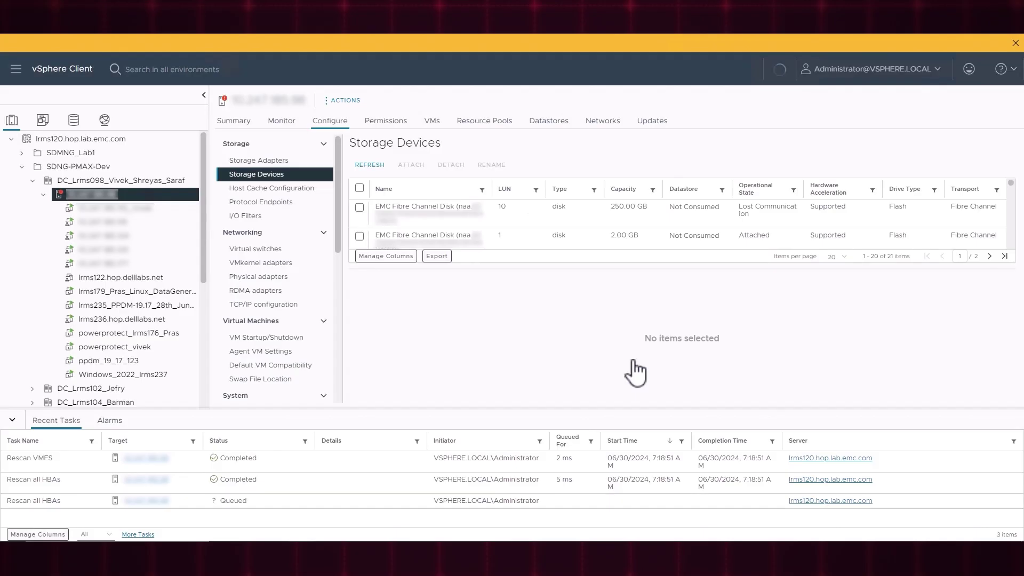
# Filter storage devices by name '441' and attach the detached EMC Fibre Channel disk
pyautogui.click(481, 190)
pyautogui.click(465, 226)
pyautogui.write('441')
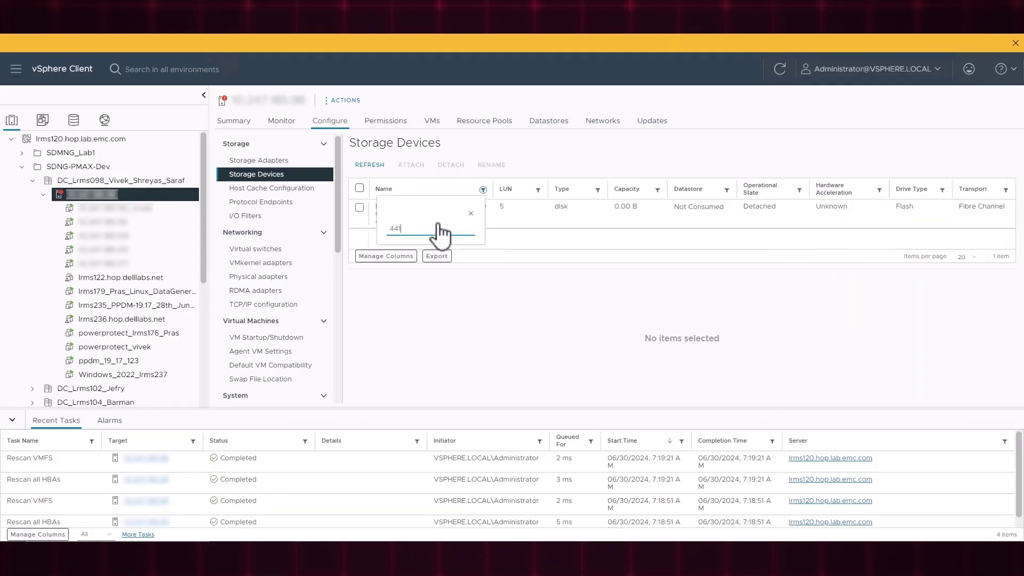
pyautogui.click(467, 305)
pyautogui.click(361, 208)
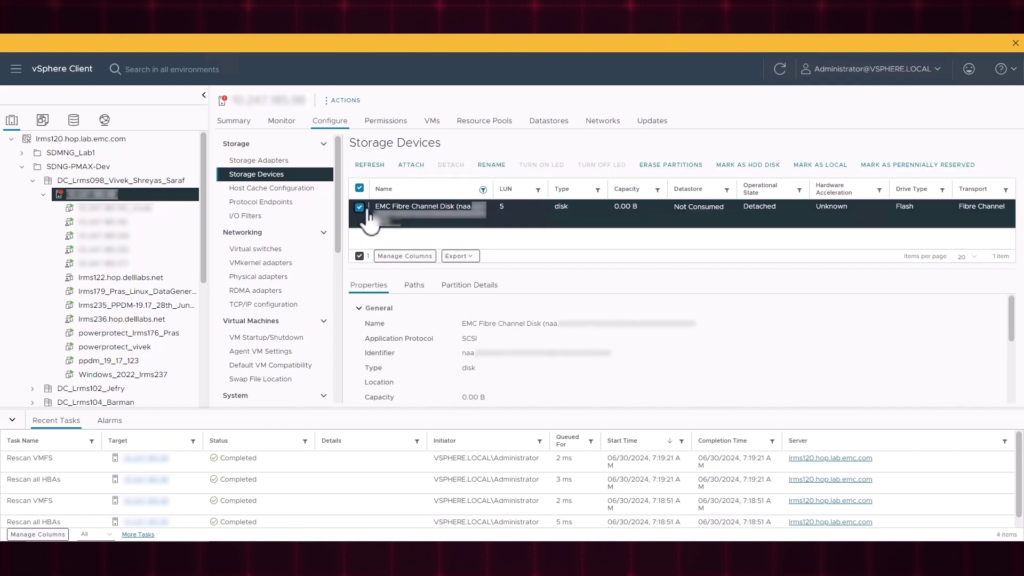
pyautogui.click(413, 166)
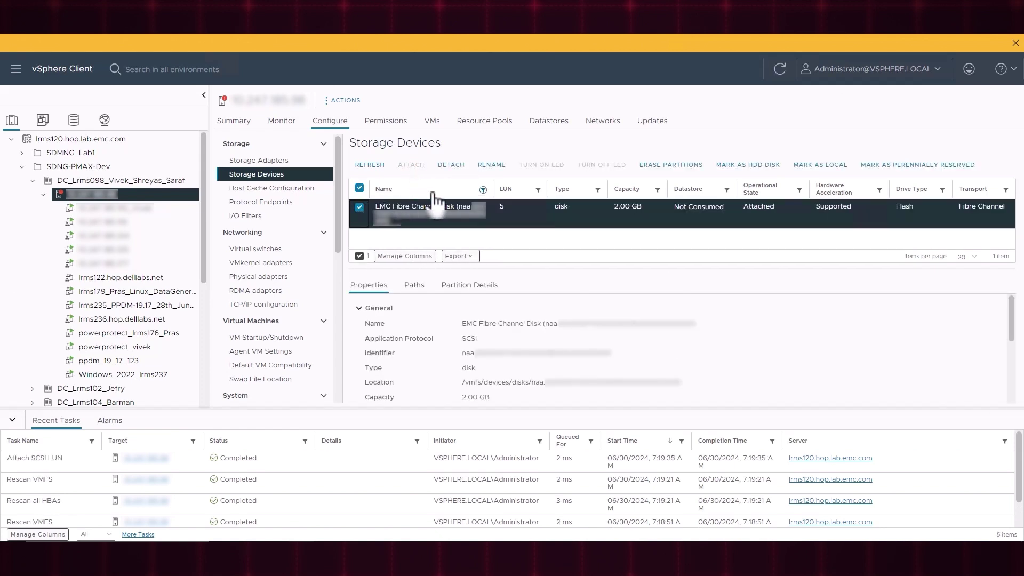
# Change the name filter and select the detached LUN 4 disk
pyautogui.click(483, 190)
pyautogui.press('BackSpace')
pyautogui.press('BackSpace')
pyautogui.click(432, 252)
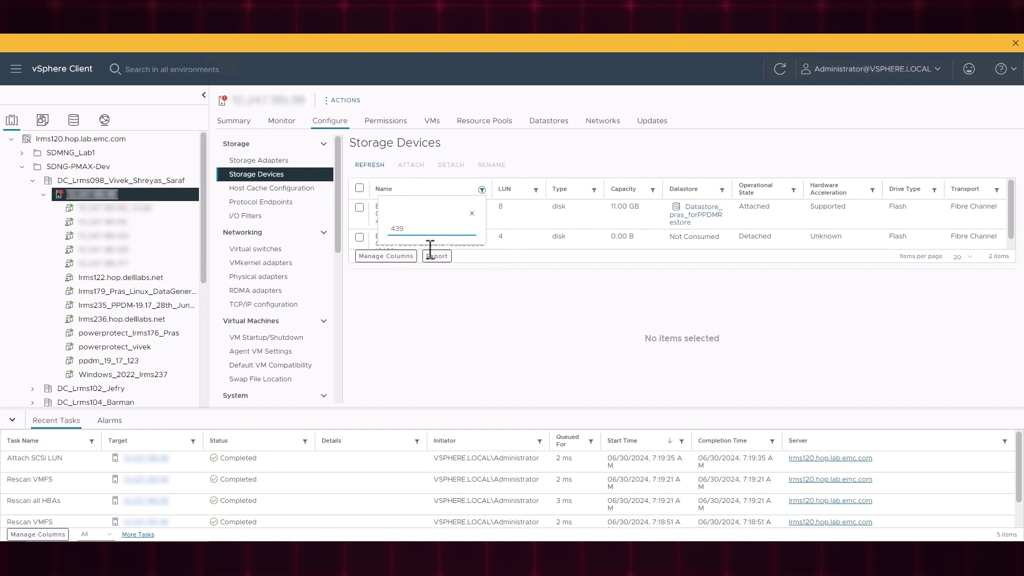
pyautogui.scroll(-1, 426, 241)
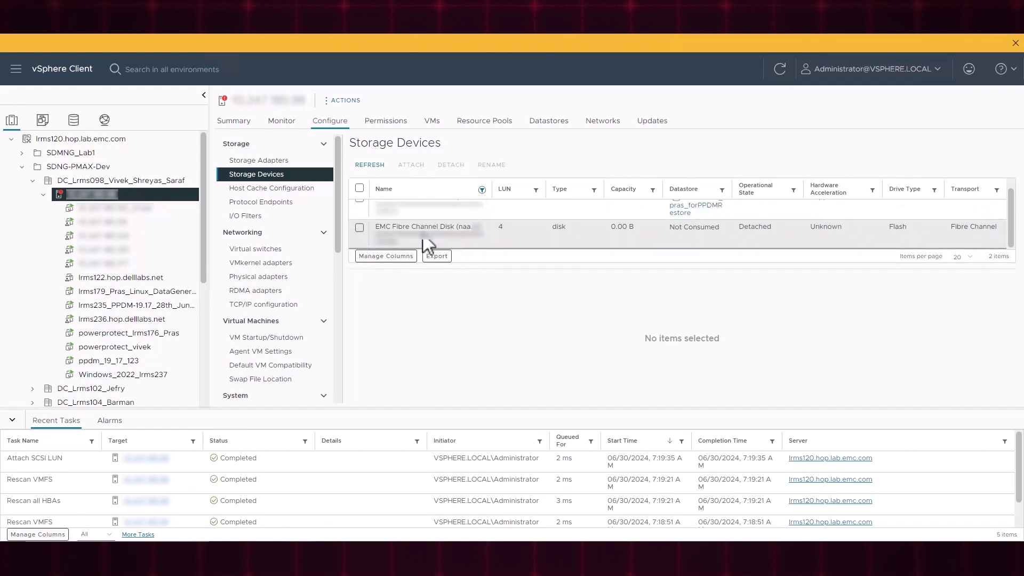
pyautogui.click(361, 228)
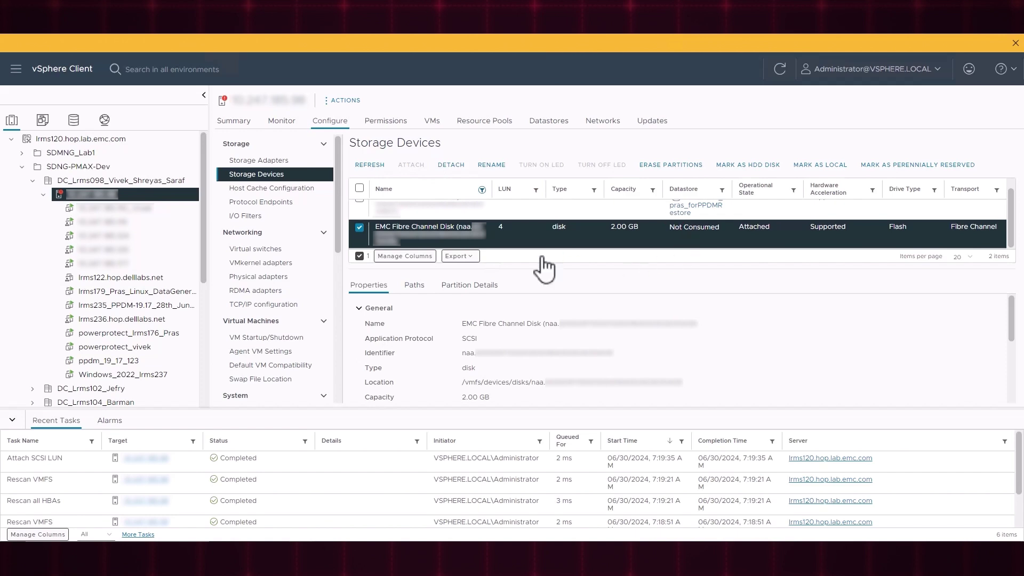
# Add the 2.00 GB LUN 5 as an RDM disk to Windows_2022_lrms237
pyautogui.click(141, 375)
pyautogui.rightClick(142, 378)
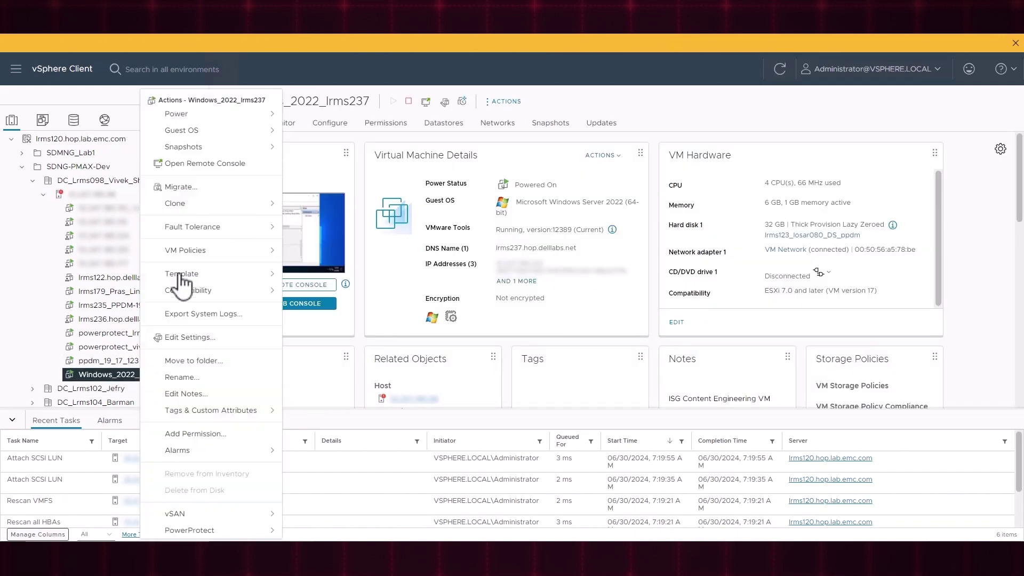
pyautogui.click(271, 337)
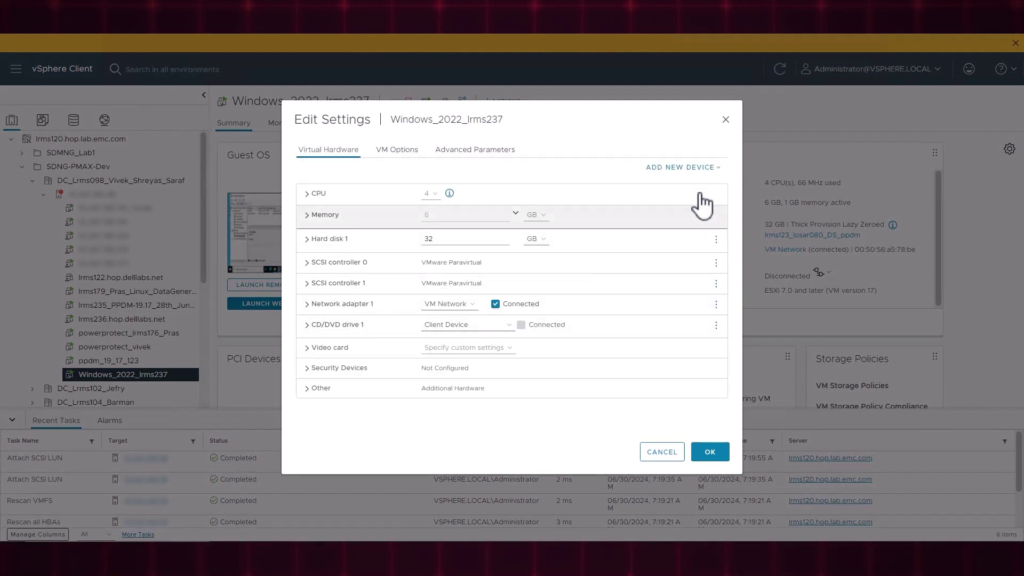
pyautogui.click(712, 169)
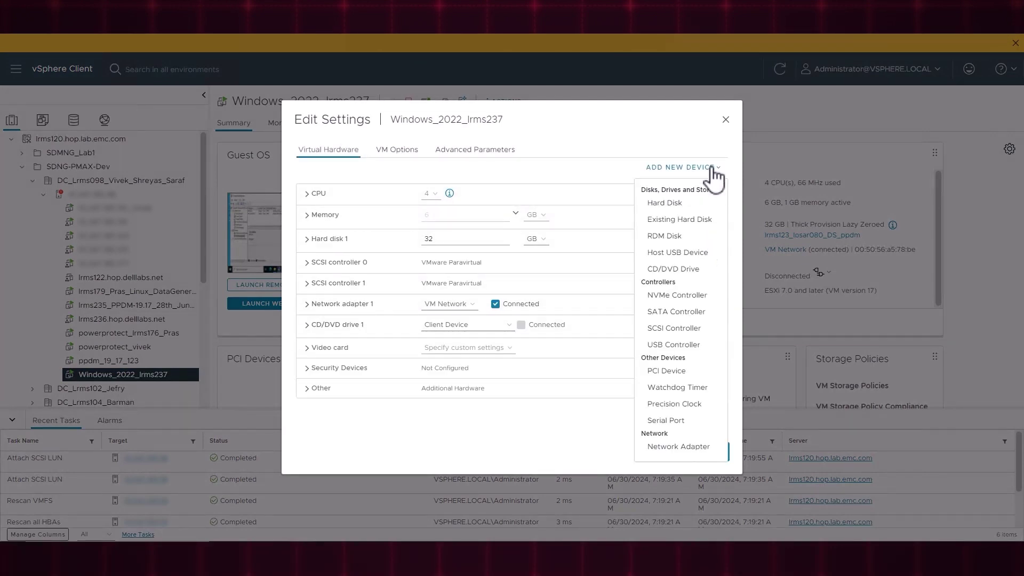
pyautogui.click(692, 240)
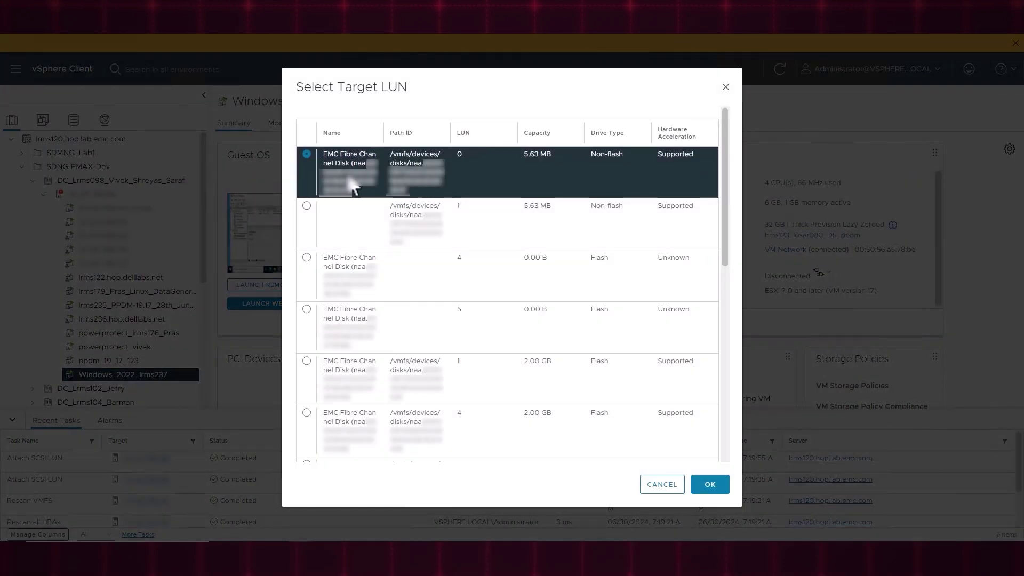
pyautogui.scroll(-5, 354, 200)
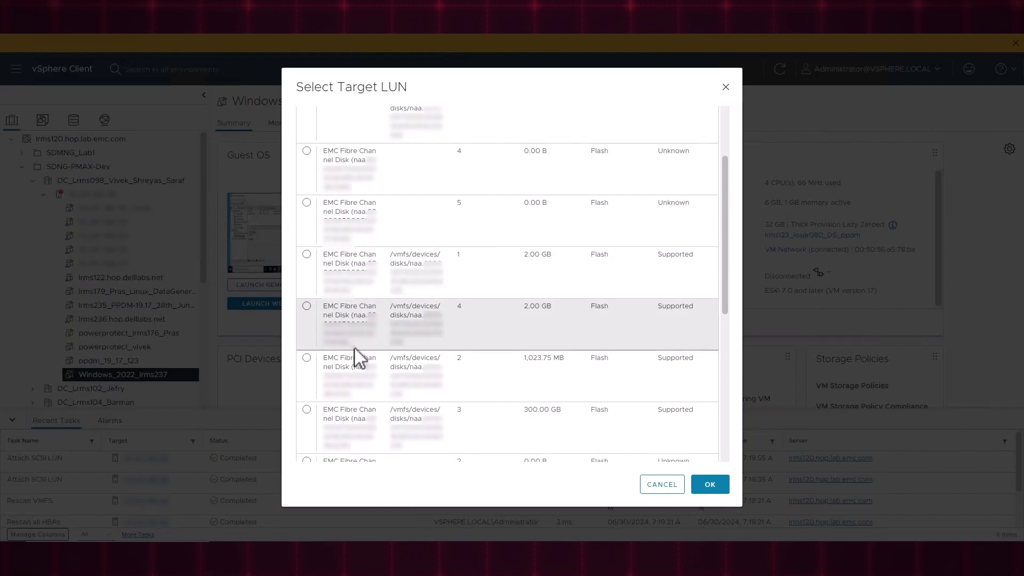
pyautogui.scroll(-3, 355, 352)
pyautogui.click(306, 348)
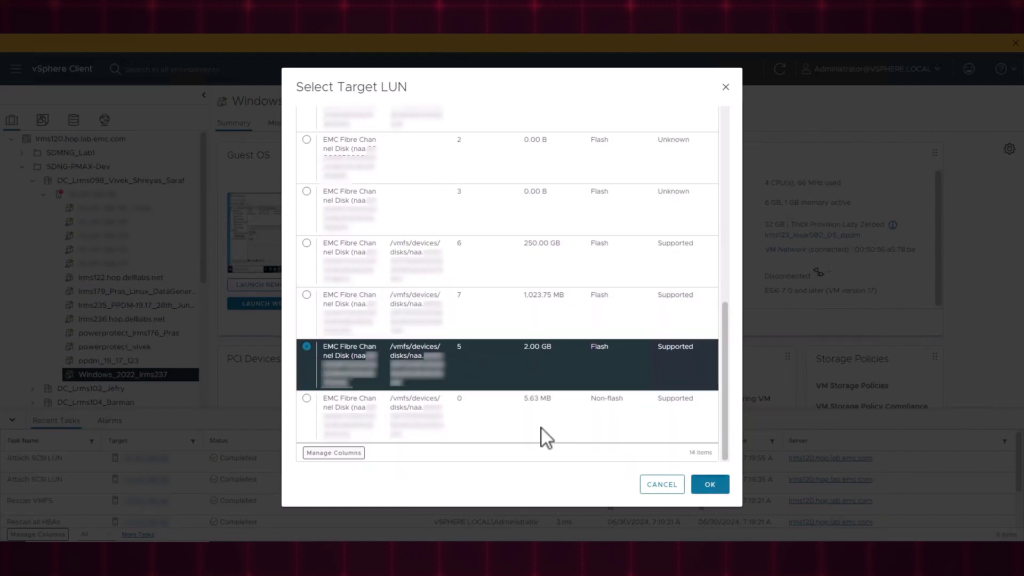
pyautogui.click(711, 485)
# Add the 2.00 GB LUN 4 as a second RDM disk and save the VM settings
pyautogui.click(667, 166)
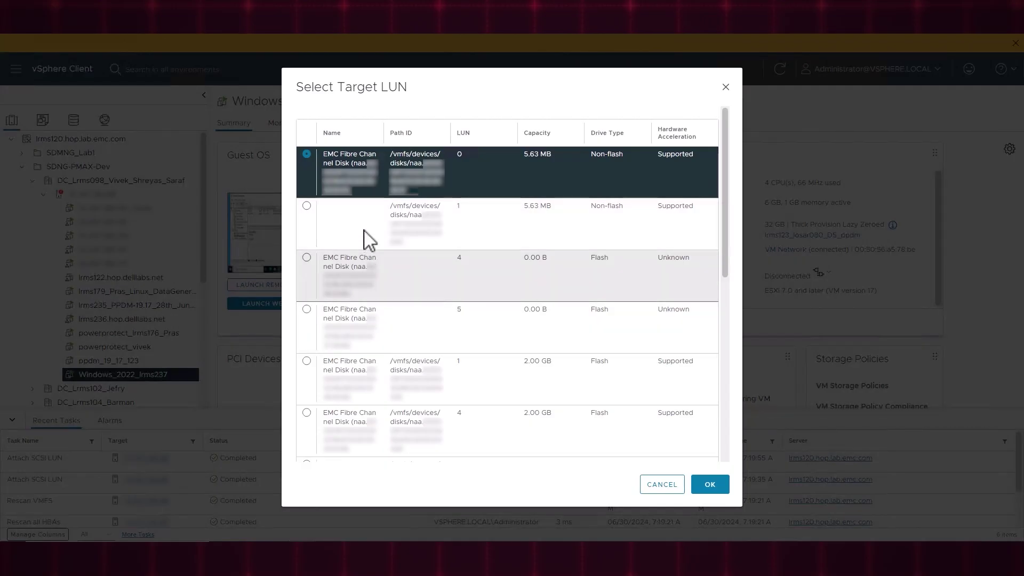
pyautogui.scroll(-1, 368, 240)
pyautogui.scroll(-1, 368, 243)
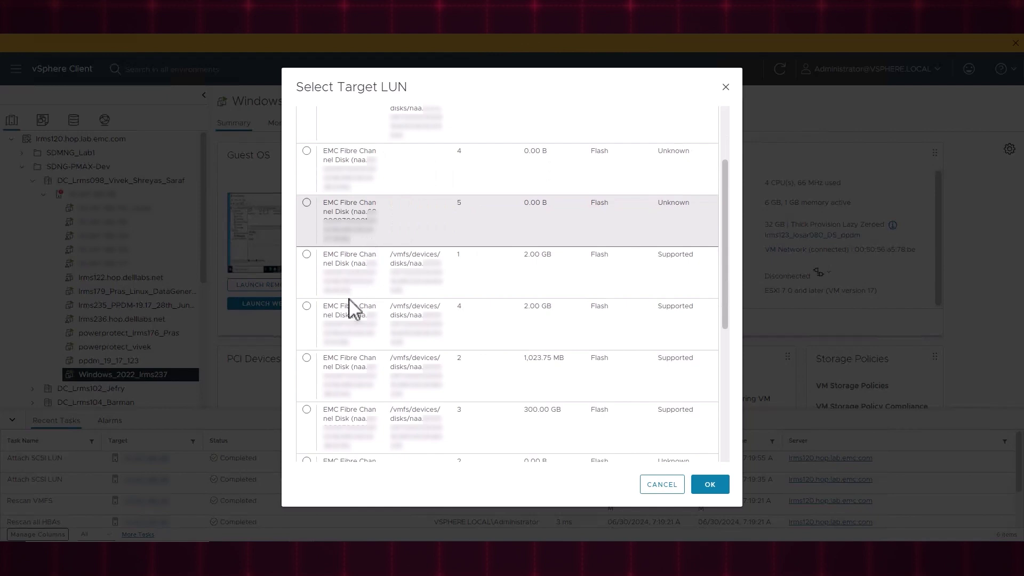
pyautogui.click(307, 306)
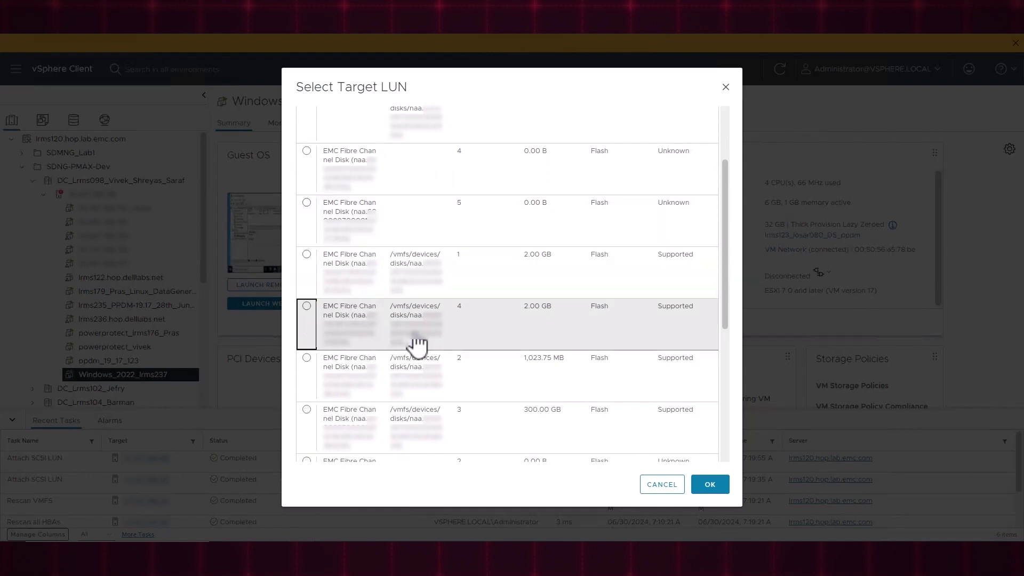
pyautogui.click(713, 485)
pyautogui.click(712, 472)
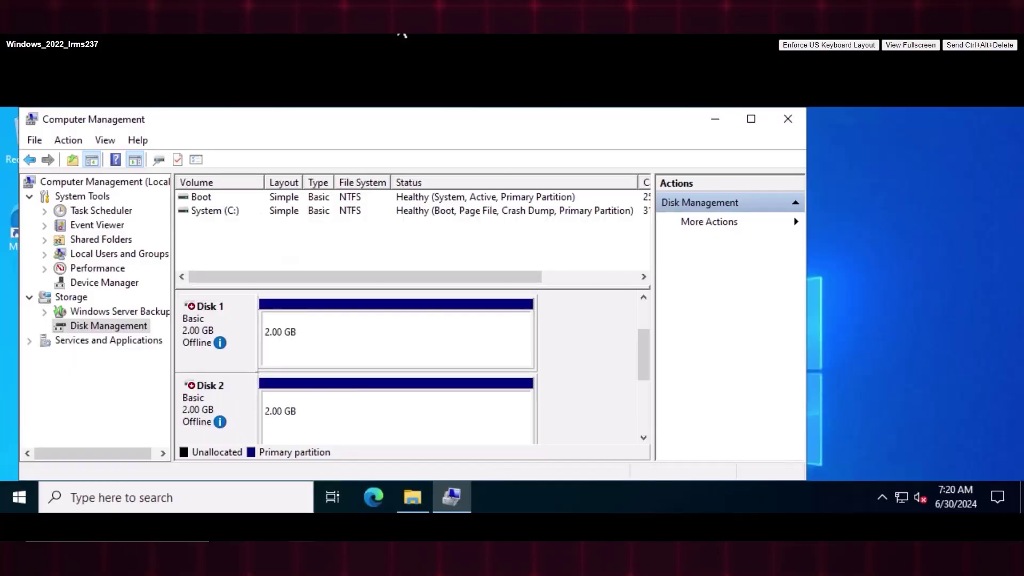
# Bring Disk 1 and Disk 2 online
pyautogui.rightClick(238, 322)
pyautogui.click(284, 330)
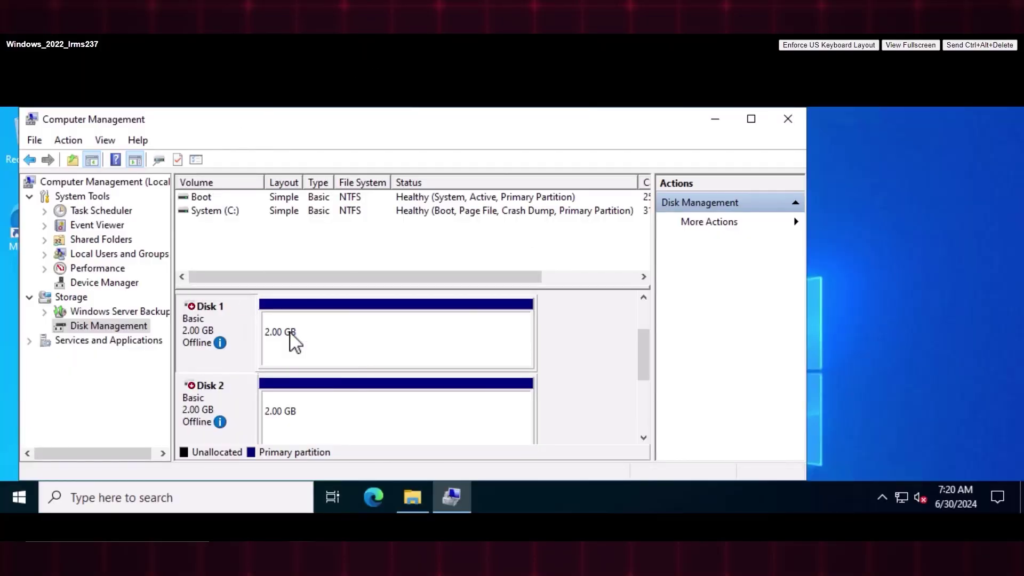
pyautogui.rightClick(239, 395)
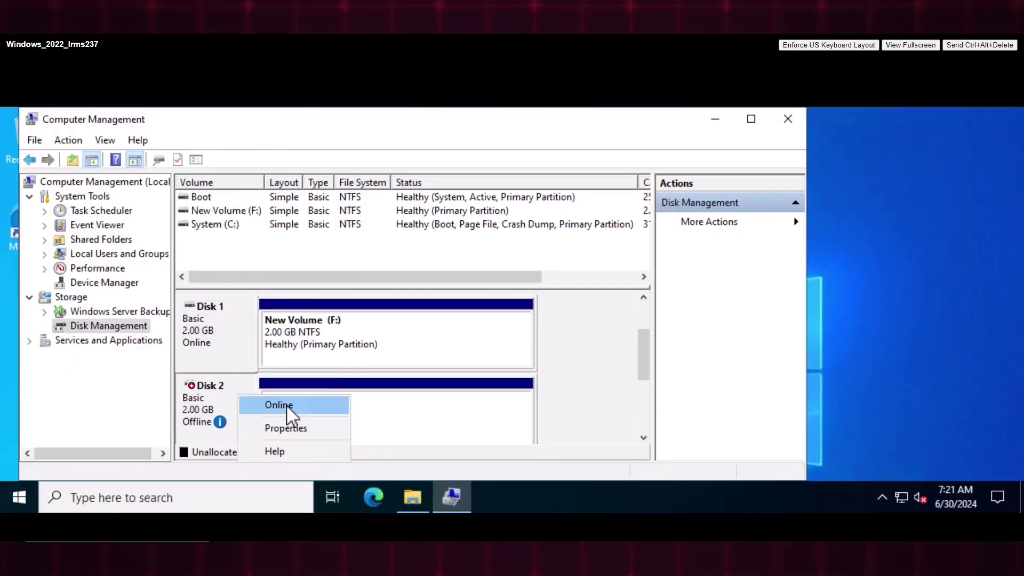
pyautogui.click(279, 406)
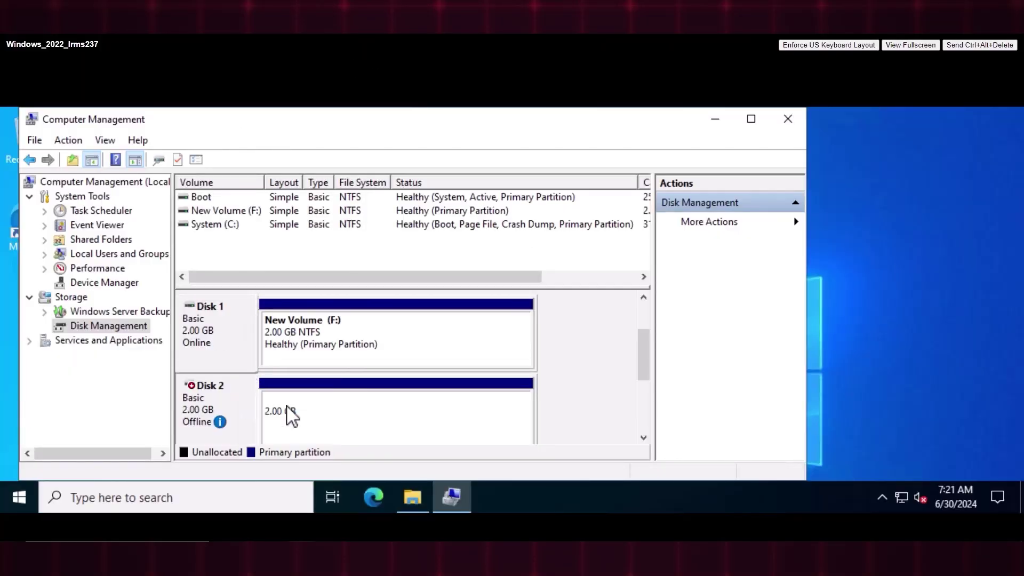
# Open volumes F: and E: to confirm the restored files are present
pyautogui.rightClick(303, 336)
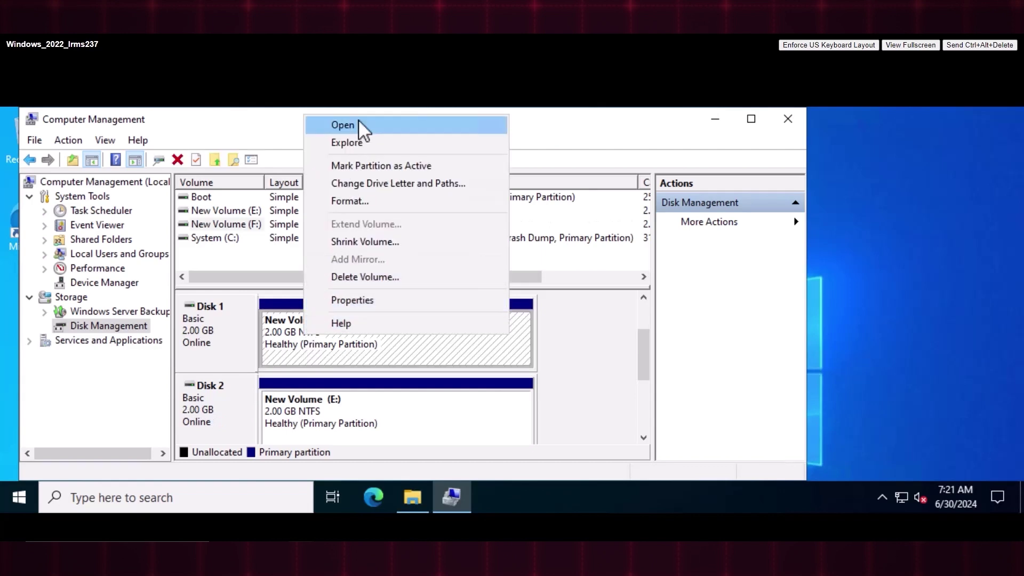
pyautogui.click(358, 120)
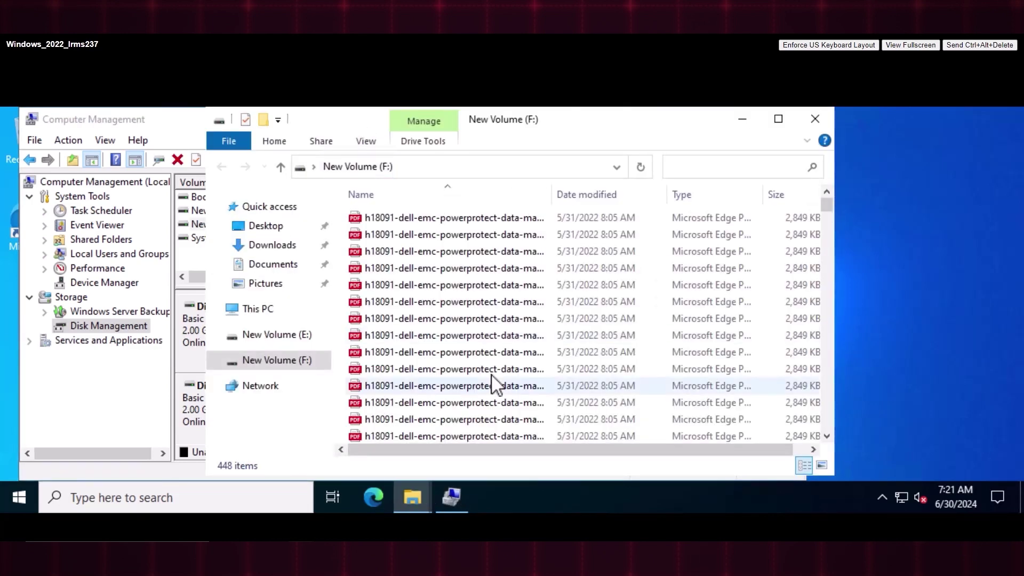
pyautogui.click(815, 118)
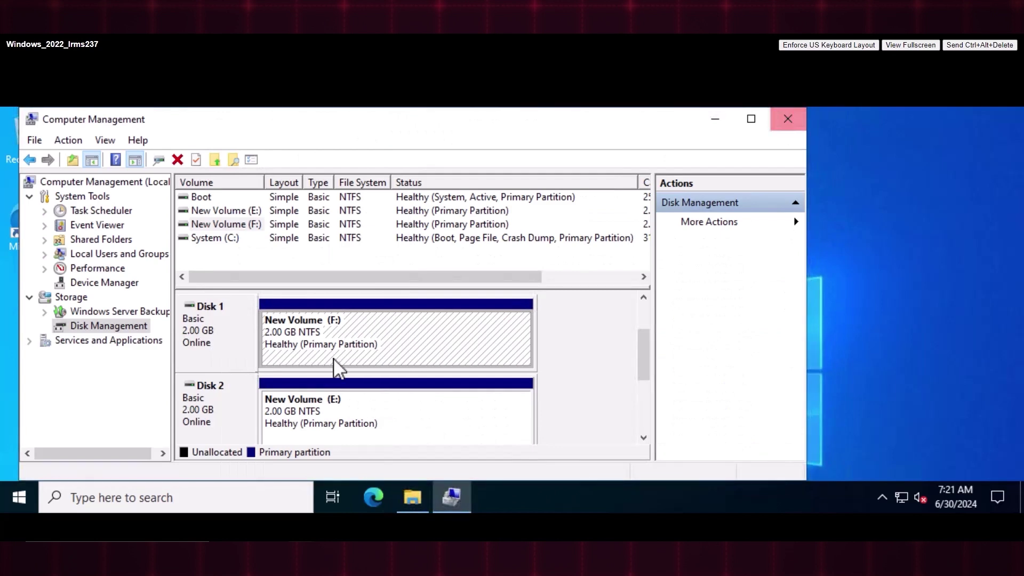
pyautogui.click(254, 420)
pyautogui.rightClick(314, 413)
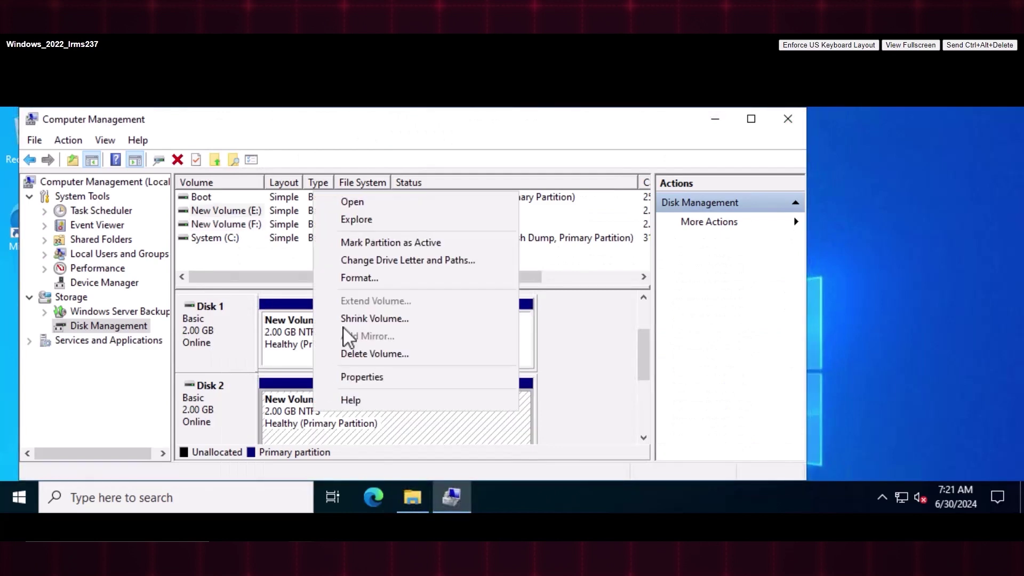
pyautogui.click(369, 202)
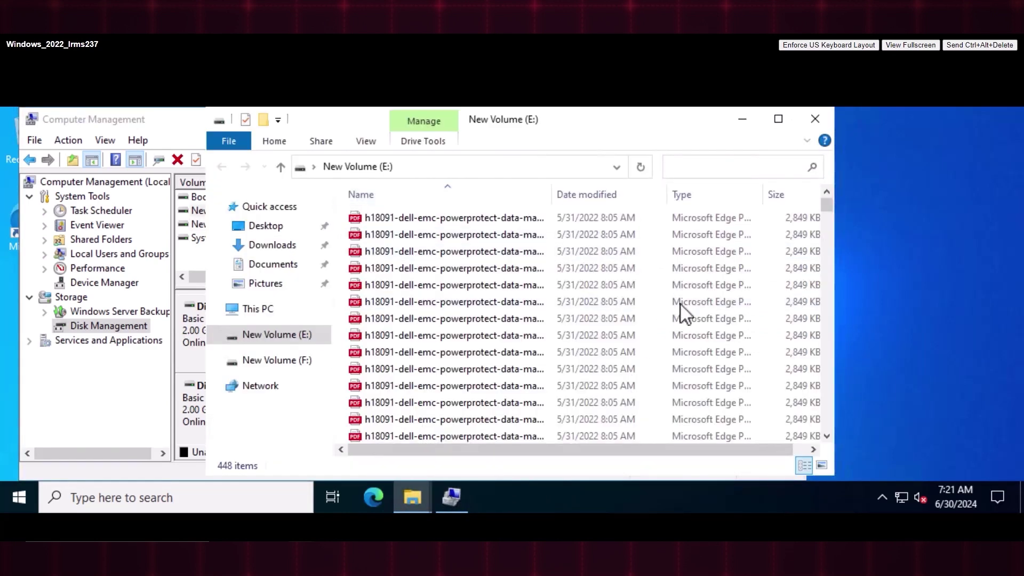
pyautogui.click(813, 117)
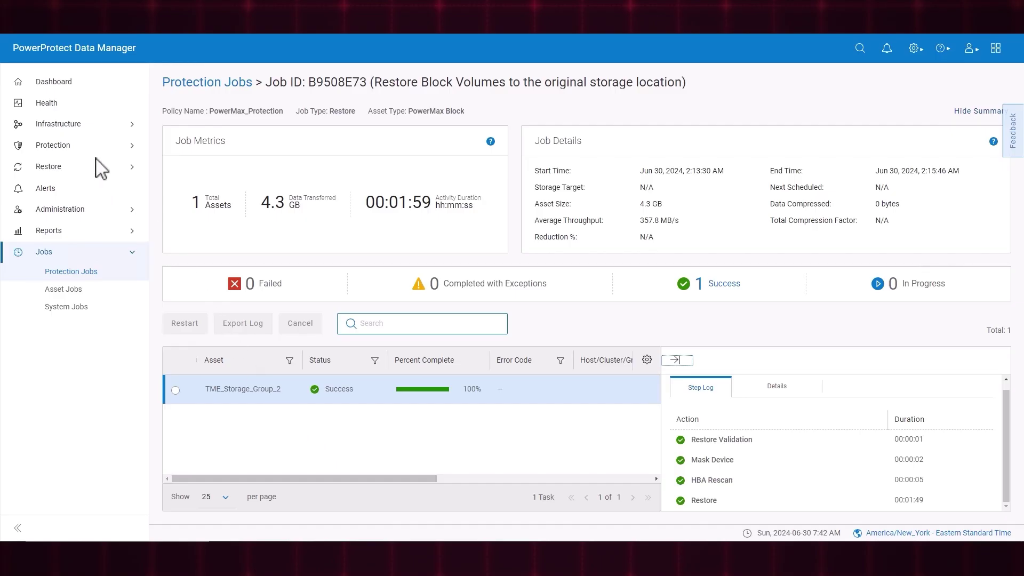
# Show the PowerMax Block assets under Infrastructure > Assets in PowerProtect Data Manager
pyautogui.click(80, 123)
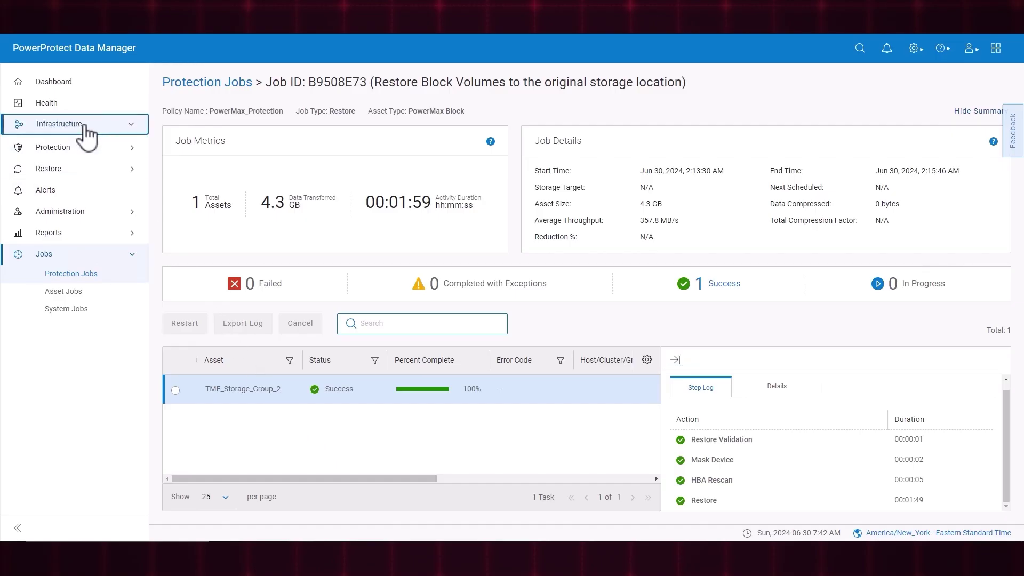
pyautogui.click(80, 144)
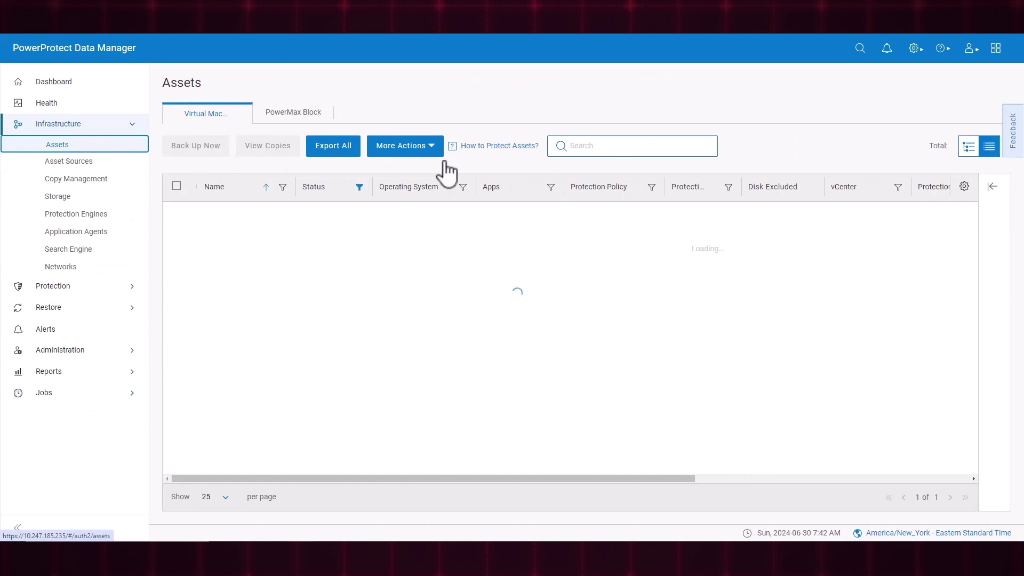
pyautogui.click(324, 113)
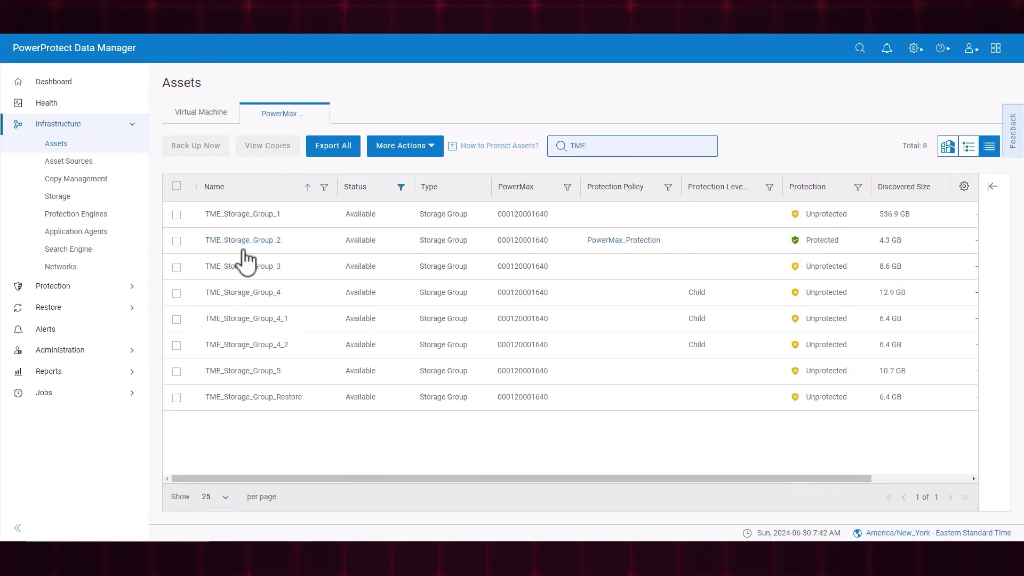
# Open the details of storage group TME_Storage_Group_Restore
pyautogui.click(177, 398)
pyautogui.click(176, 397)
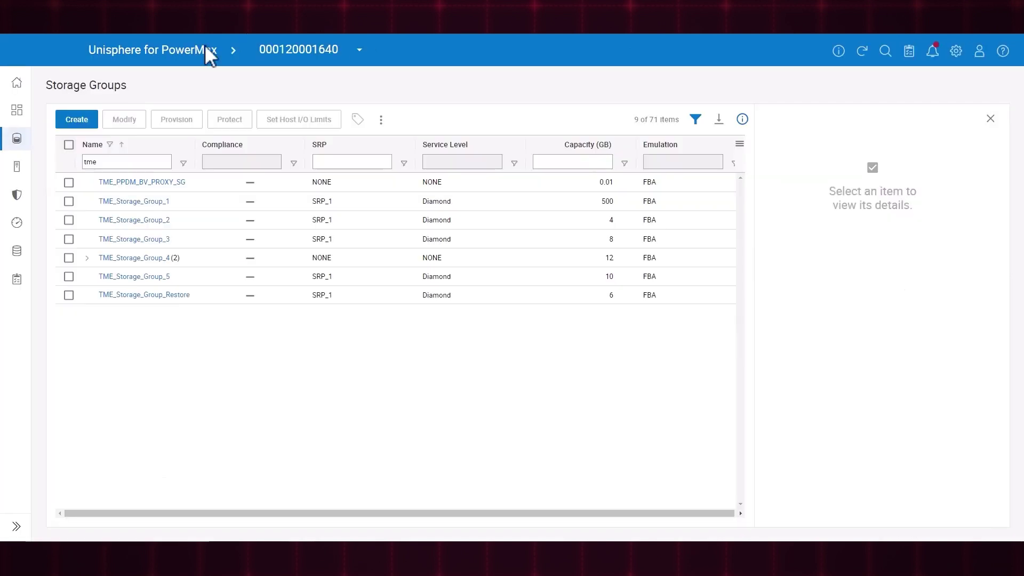
pyautogui.click(146, 297)
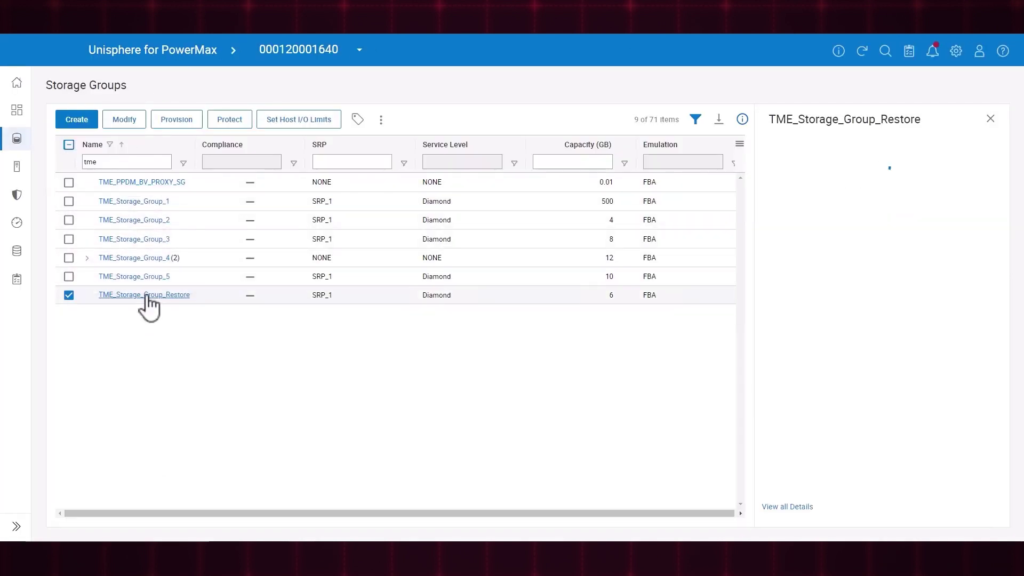
pyautogui.click(150, 296)
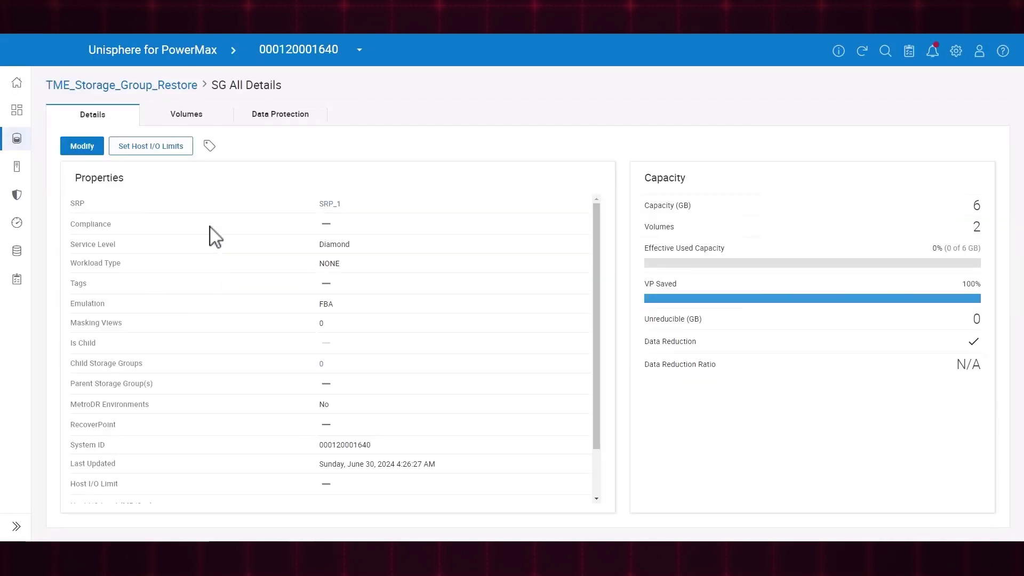
# View the properties of volumes 001B4 and 001B5, each 3 GB
pyautogui.click(200, 120)
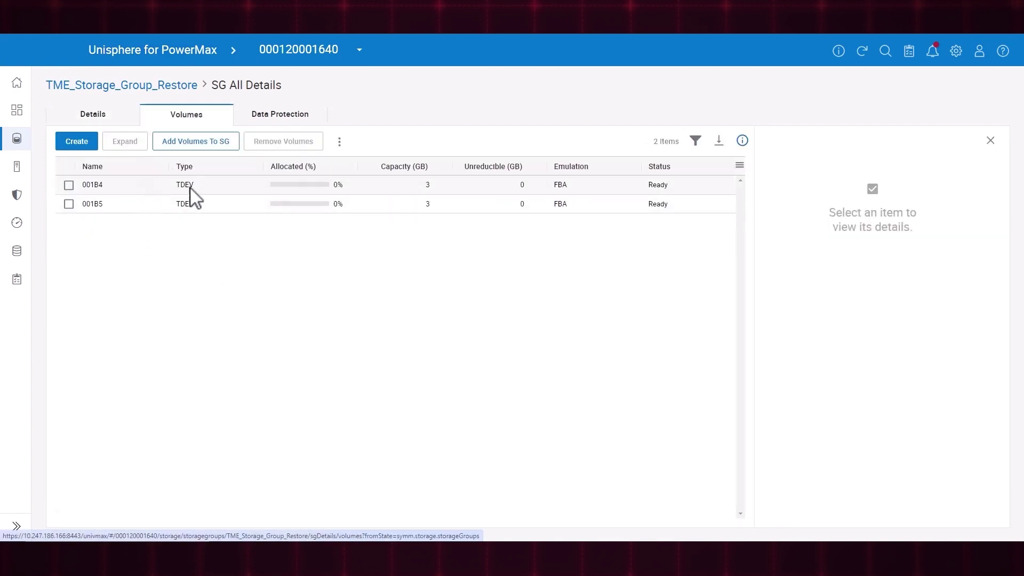
pyautogui.click(374, 188)
pyautogui.scroll(-5, 960, 272)
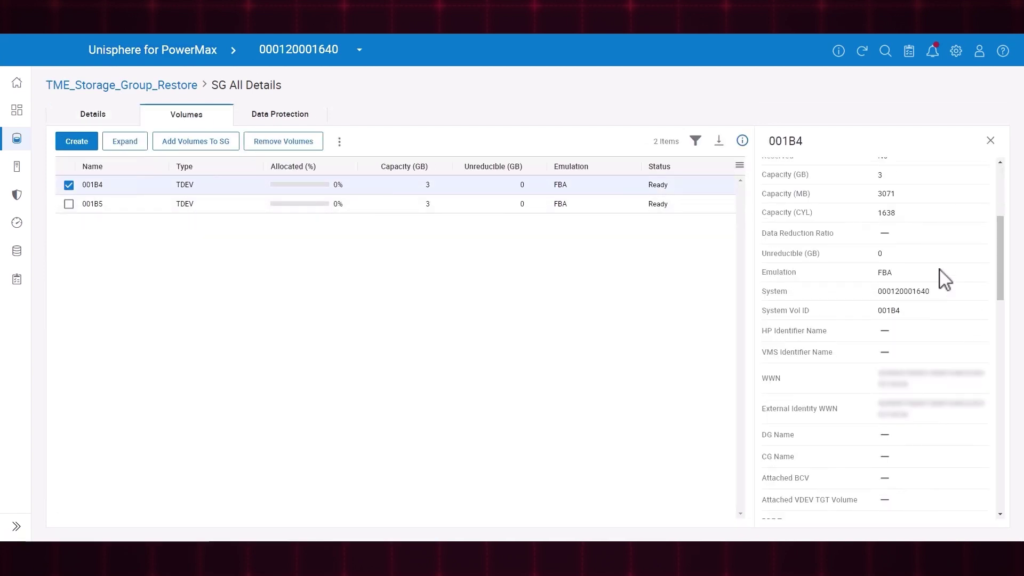
pyautogui.click(270, 207)
pyautogui.scroll(-2, 881, 294)
pyautogui.scroll(-5, 881, 298)
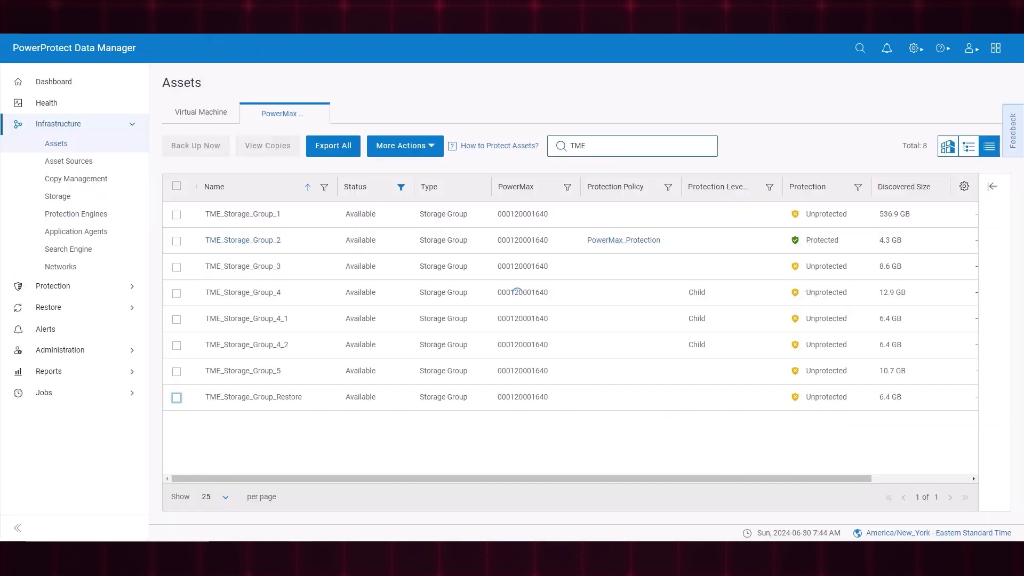
# Start a restore of PowerMax Block asset TME_Storage_Group_2 from its Jun 30 backup copy
pyautogui.click(65, 316)
pyautogui.click(69, 332)
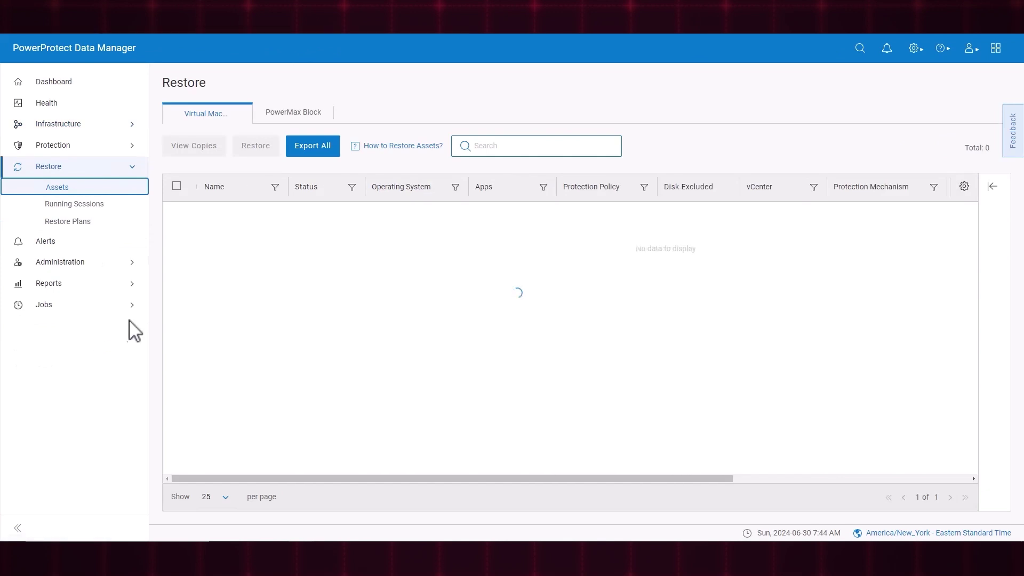
pyautogui.click(301, 115)
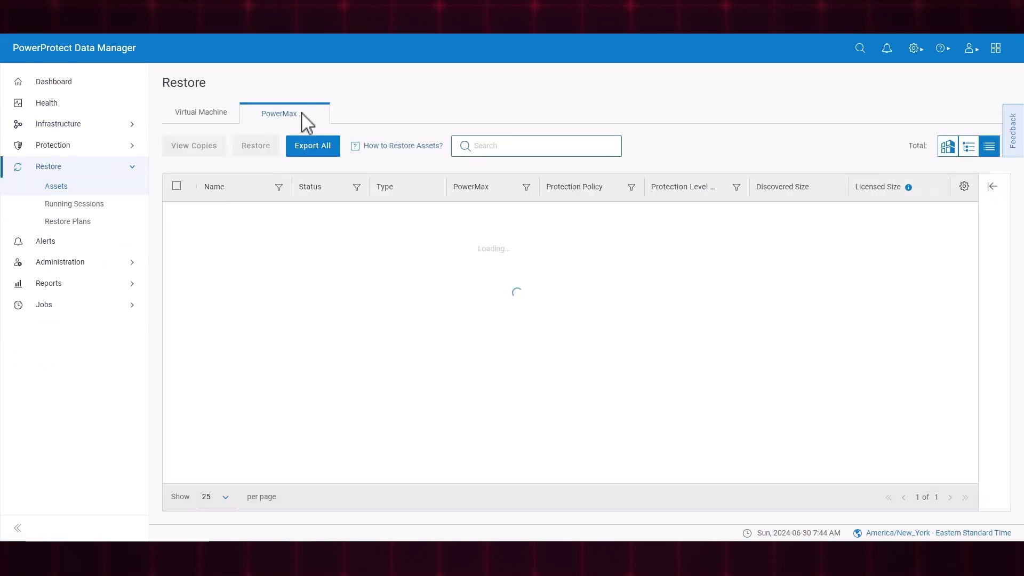
pyautogui.click(176, 214)
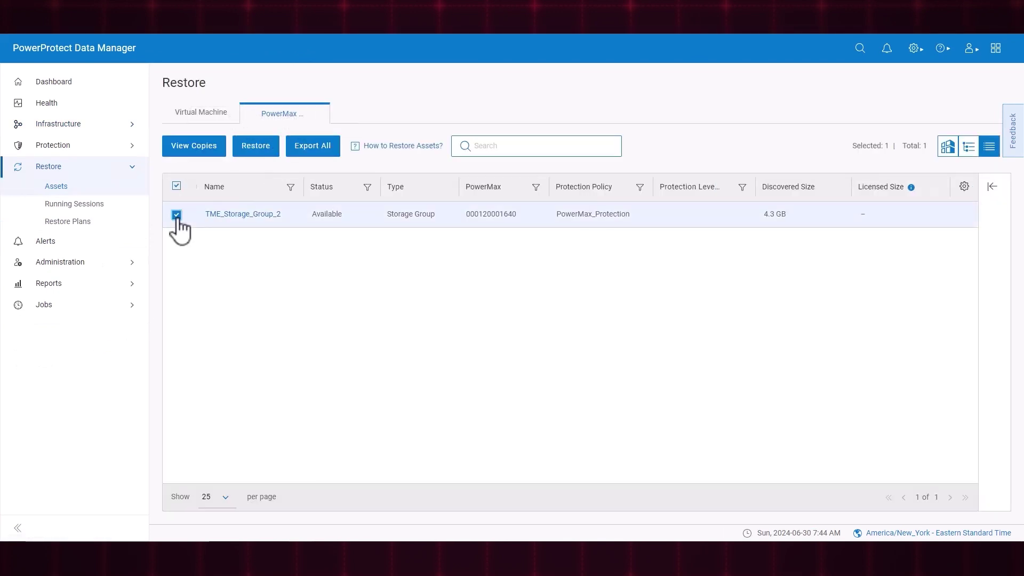
pyautogui.click(262, 152)
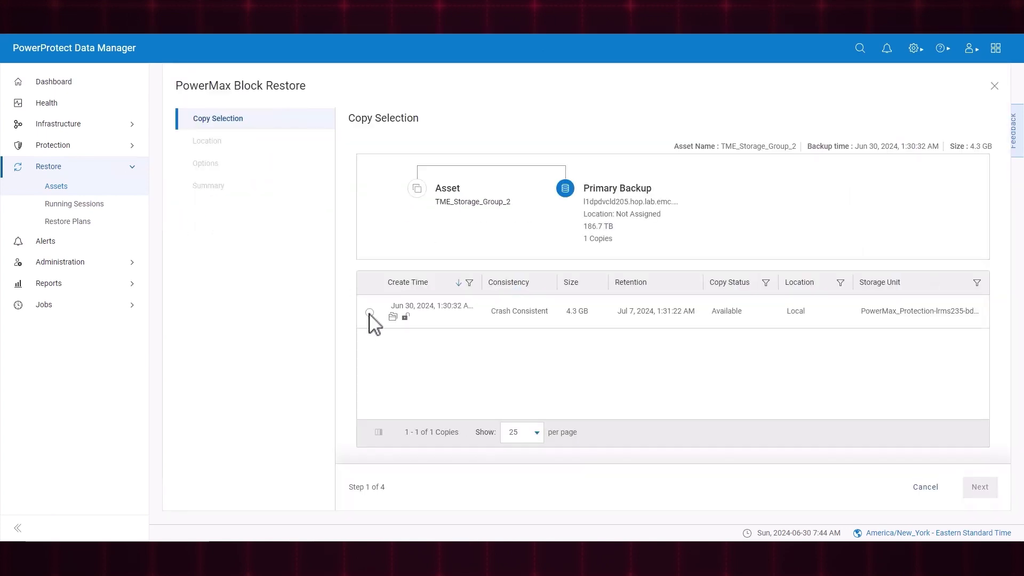
pyautogui.click(370, 312)
pyautogui.click(972, 490)
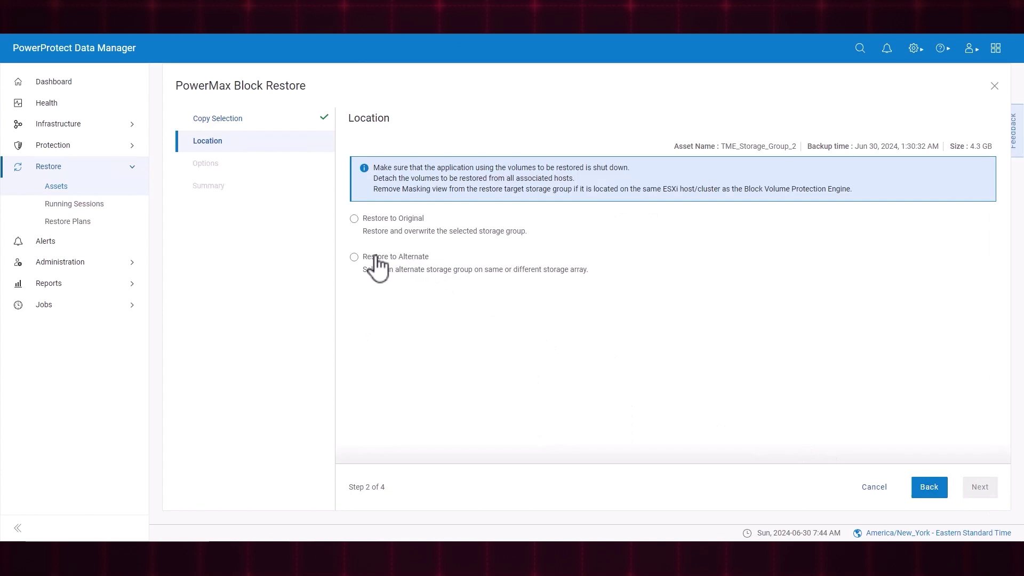
# Restore to alternate storage group TME_Storage_Group_Restore with 12 streams and launch the job
pyautogui.click(373, 259)
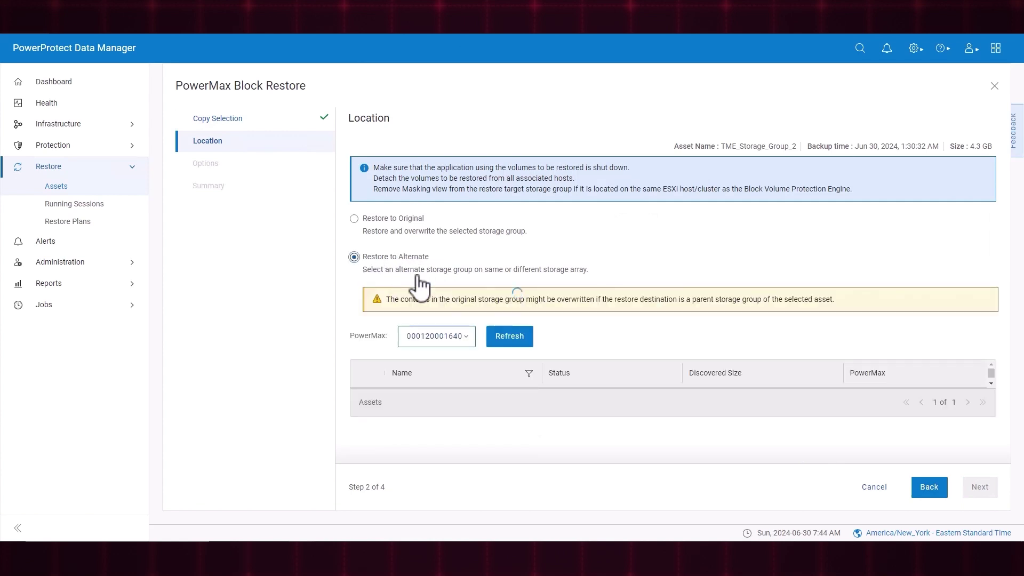
pyautogui.scroll(-2, 658, 260)
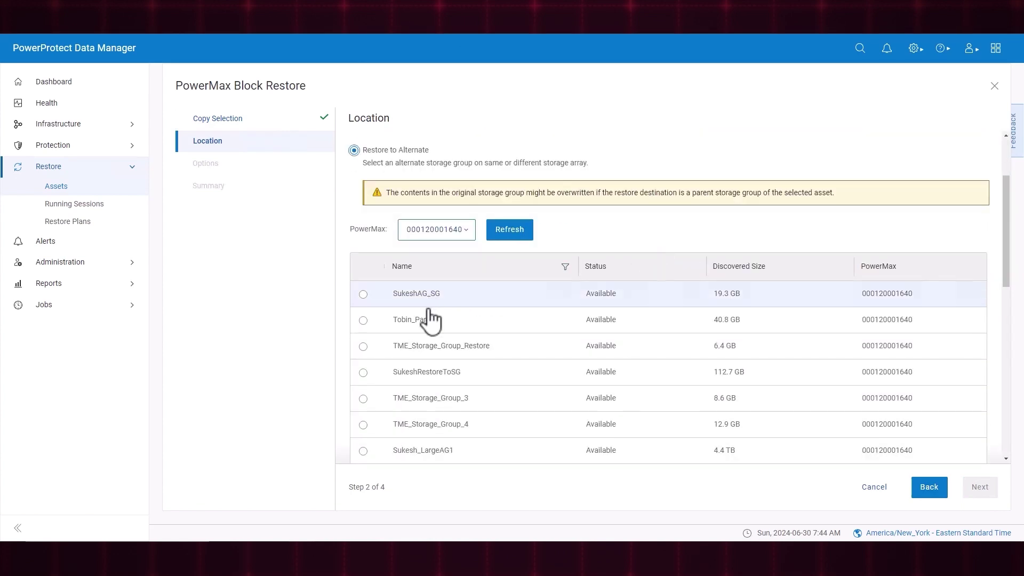
pyautogui.click(364, 347)
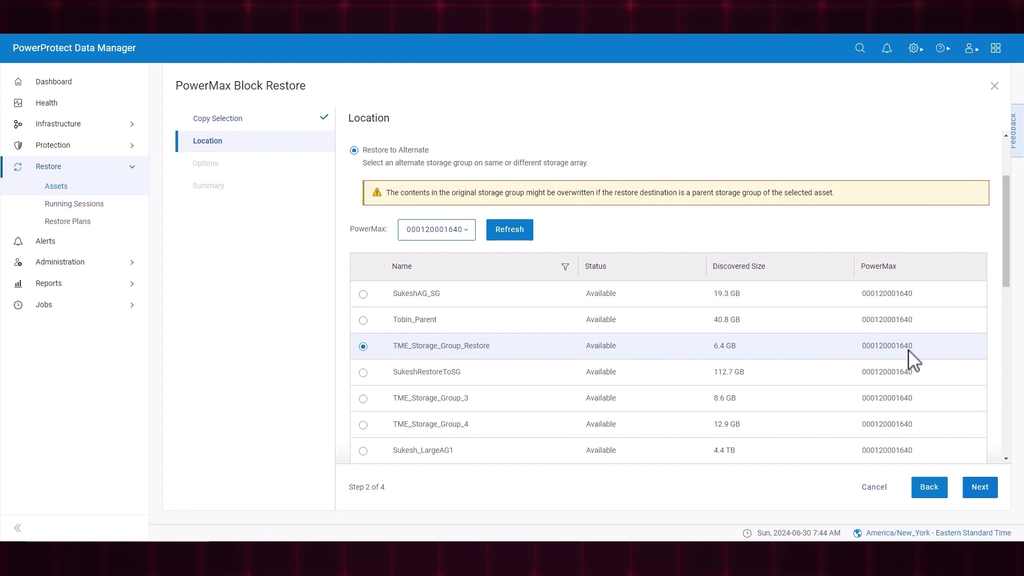
pyautogui.click(981, 494)
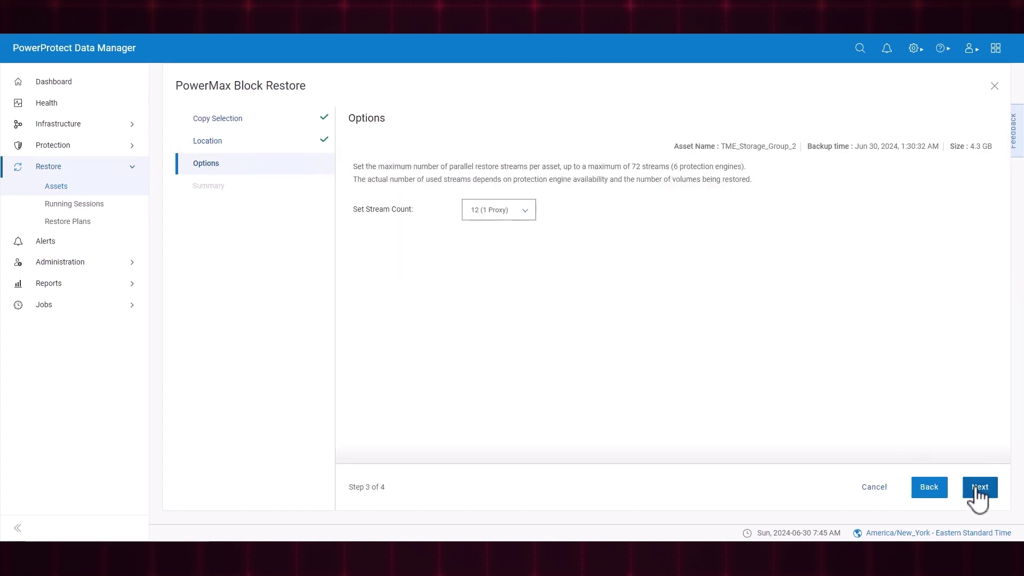
pyautogui.click(981, 493)
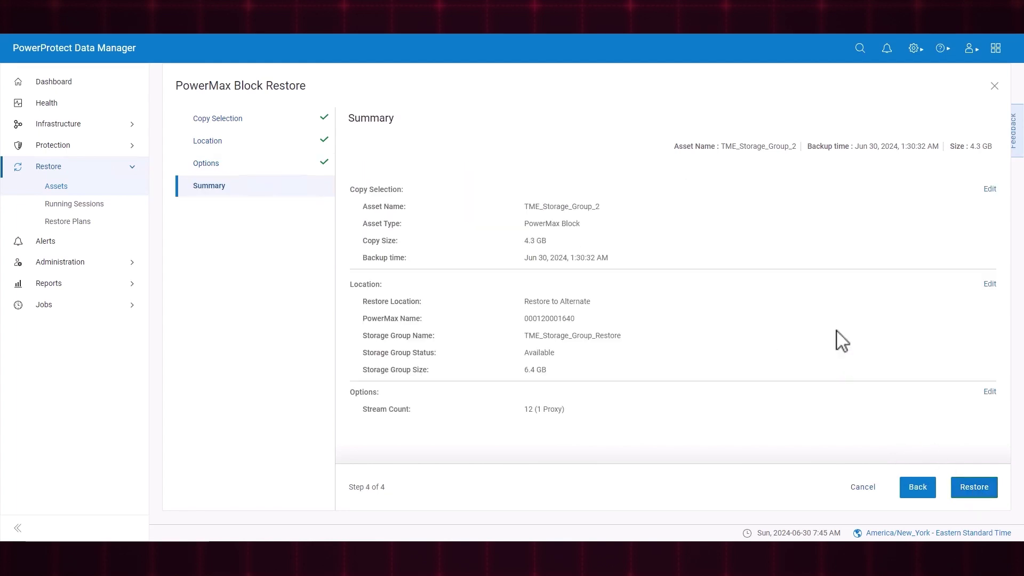
pyautogui.click(972, 483)
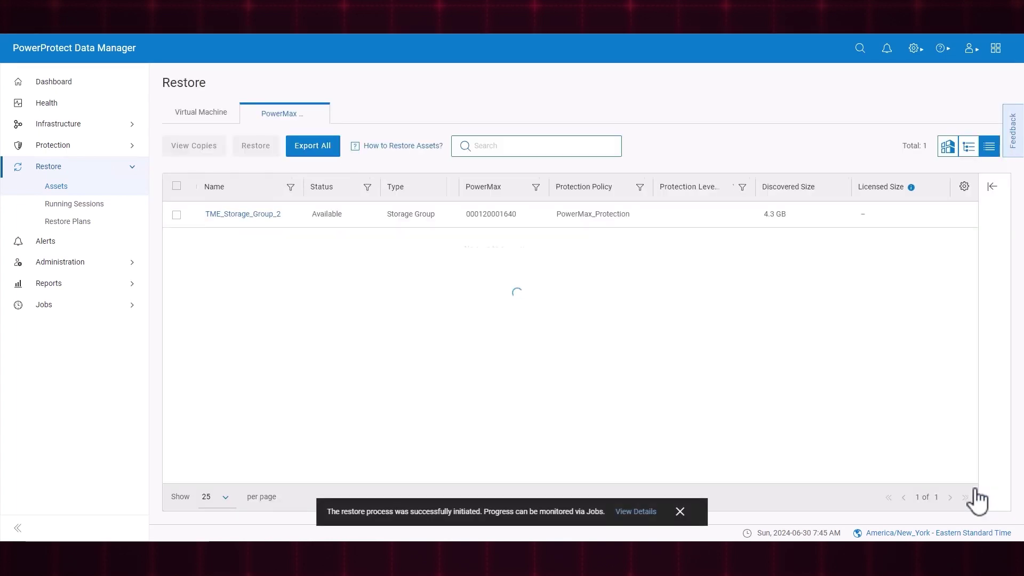
# Open in-progress restore job F8251A0D and view the TME_Storage_Group_2 task's step log
pyautogui.click(632, 511)
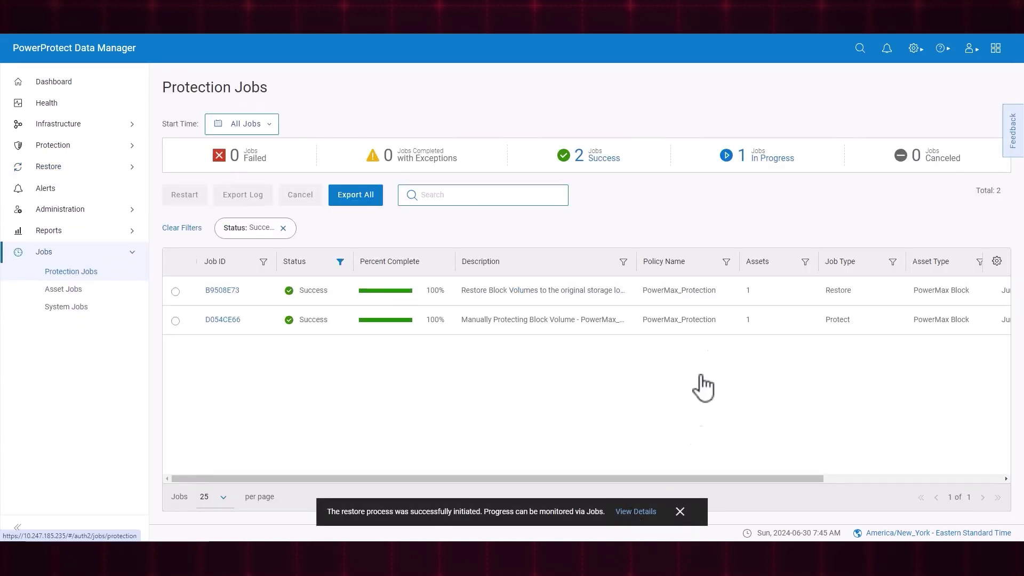
pyautogui.click(768, 166)
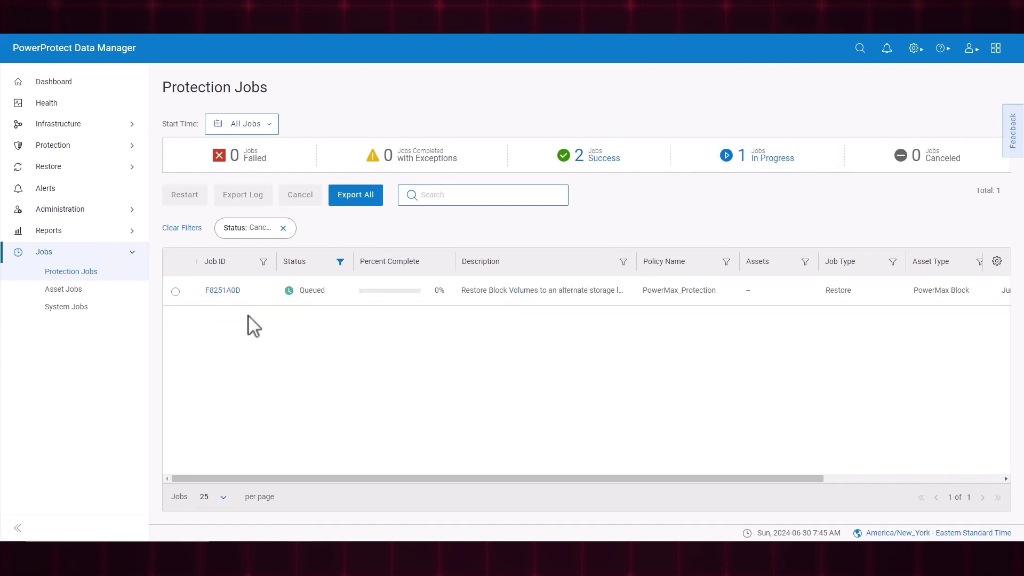
pyautogui.click(231, 291)
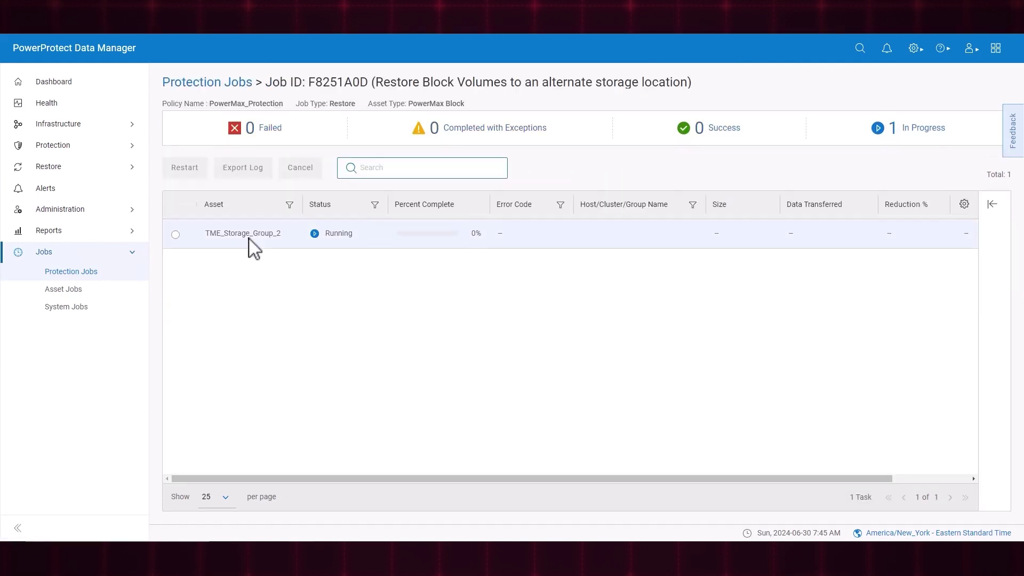
pyautogui.click(250, 240)
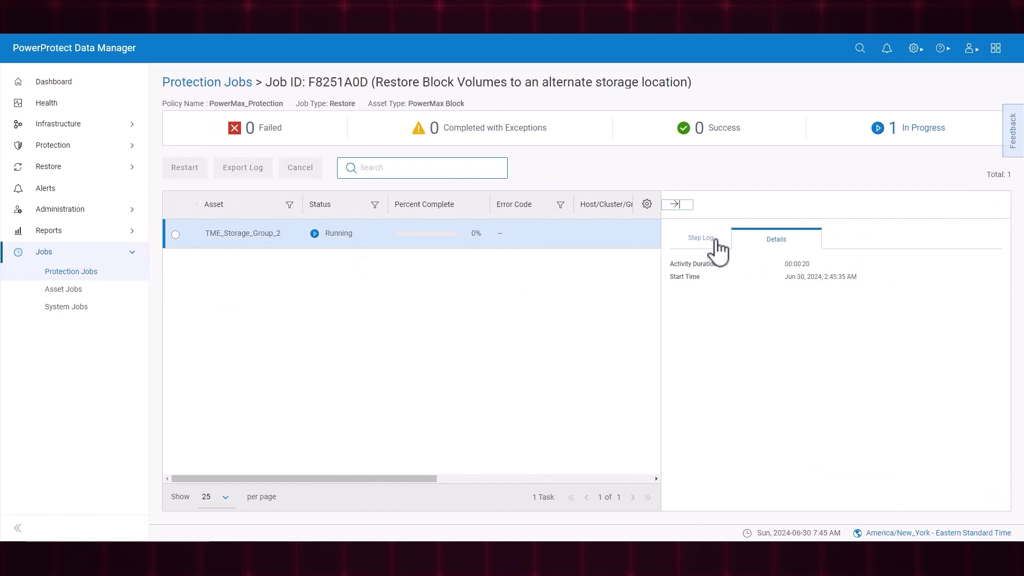
pyautogui.click(716, 242)
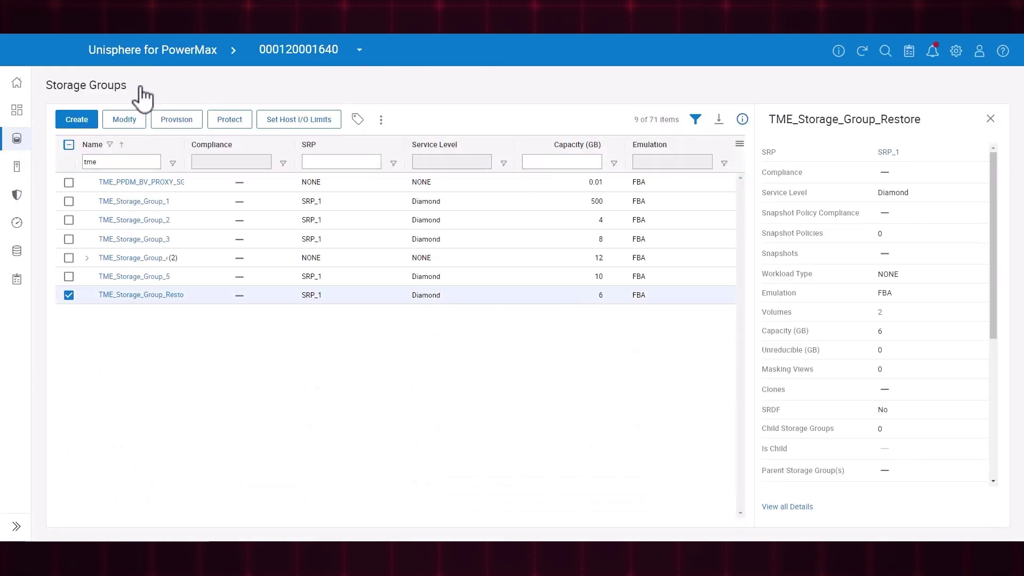
# Provision the restore storage group to host lrms098_ESXi via existing port group lrms098_ESXi_PG and run it now
pyautogui.click(179, 122)
pyautogui.click(391, 315)
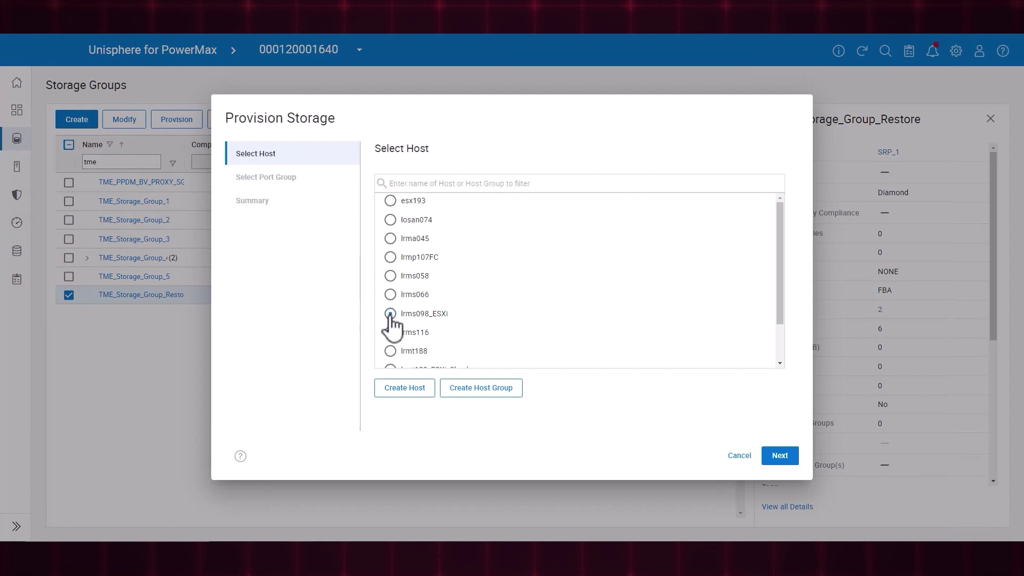
pyautogui.click(780, 456)
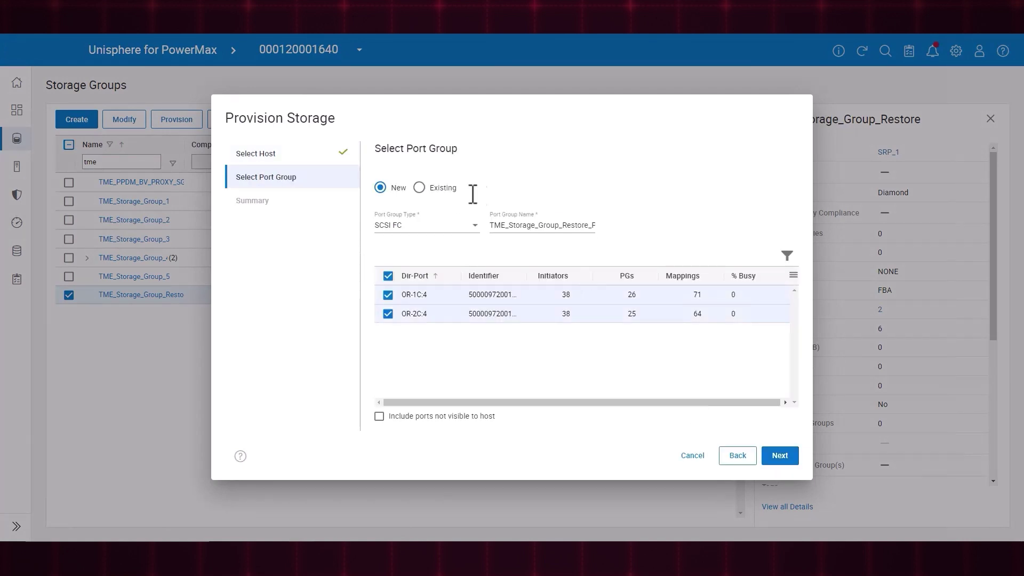
pyautogui.click(419, 188)
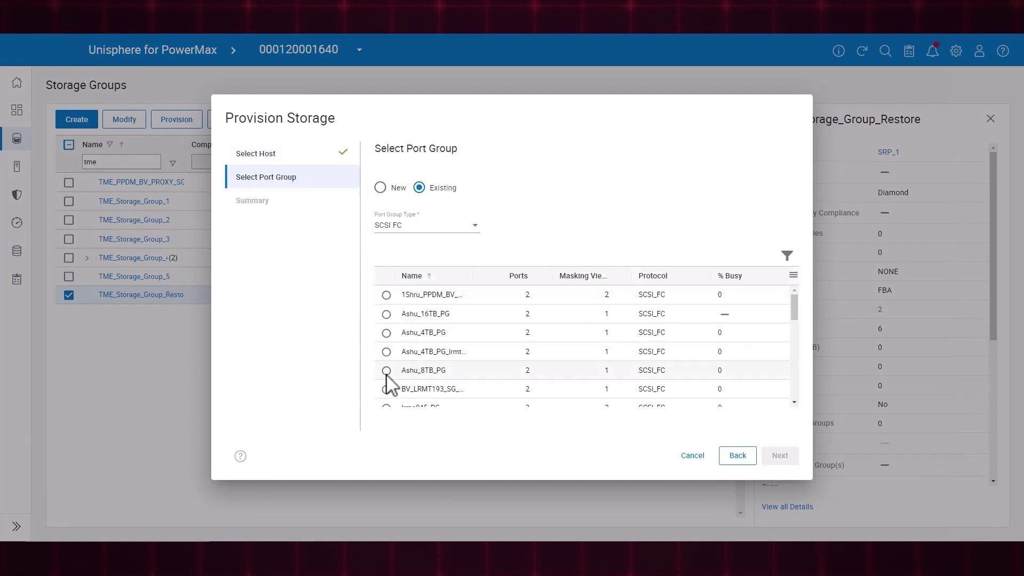
pyautogui.scroll(-3, 389, 381)
pyautogui.click(386, 324)
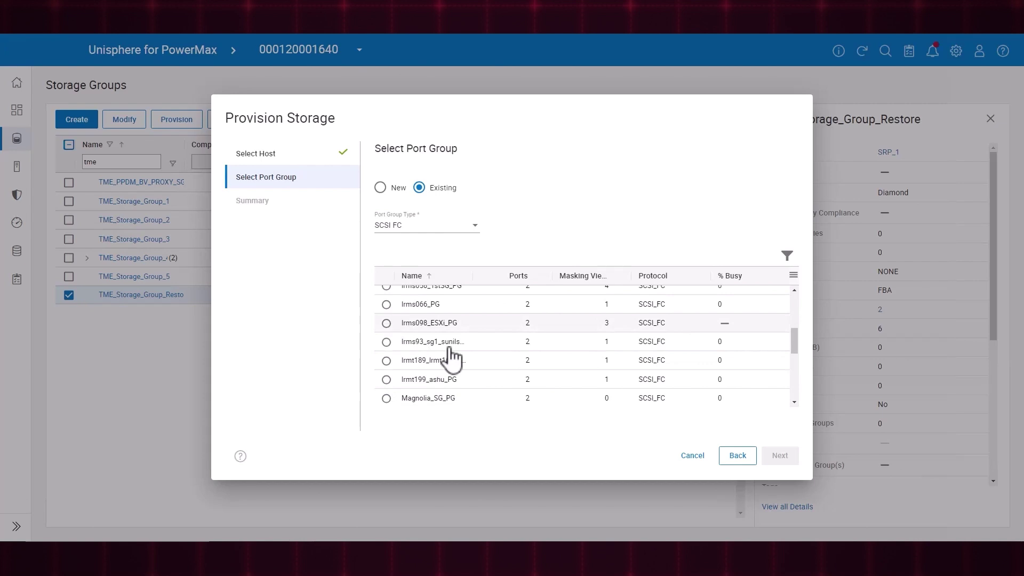
pyautogui.click(777, 457)
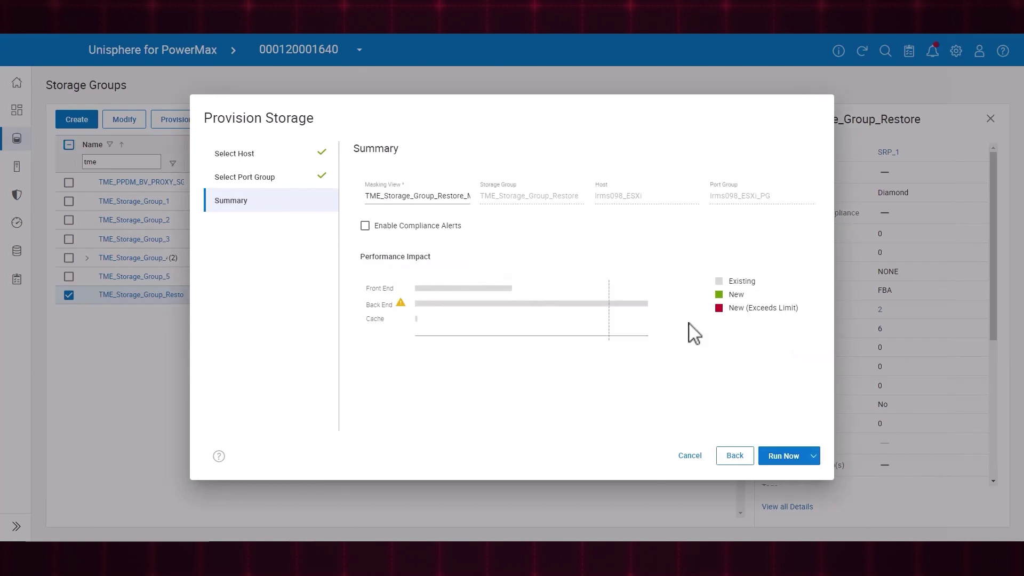
pyautogui.click(781, 456)
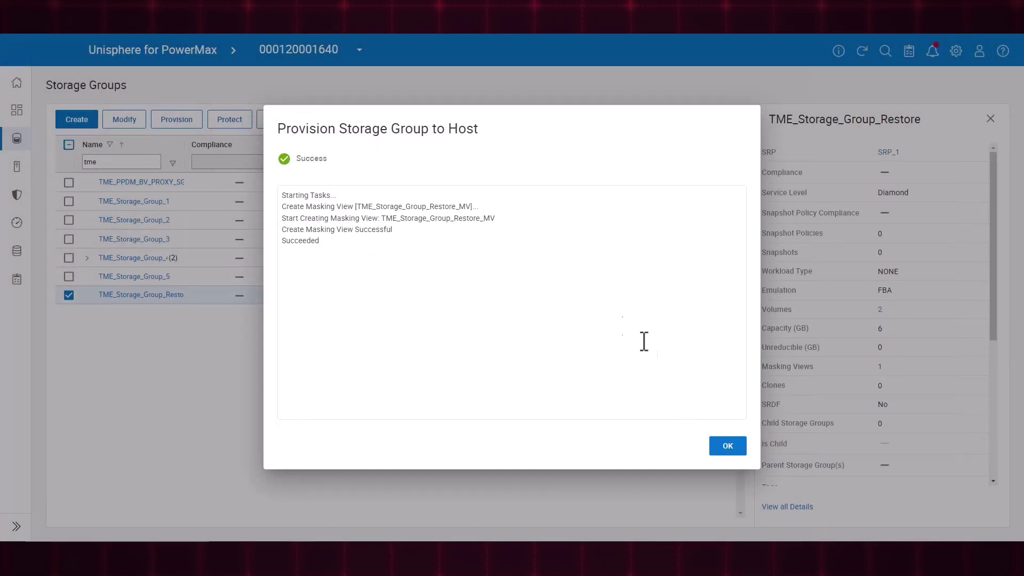
pyautogui.click(729, 450)
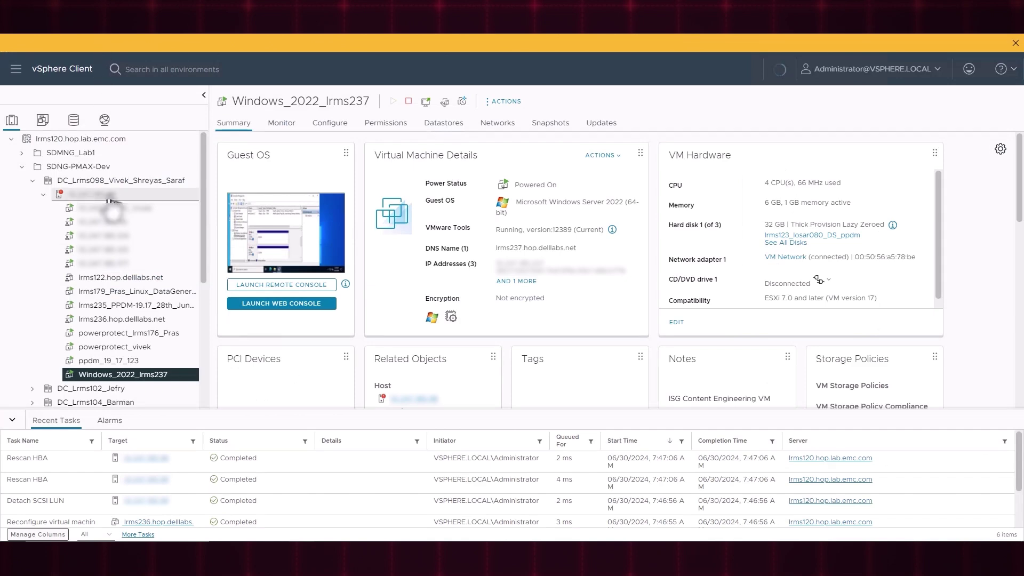
# Rescan storage on the ESXi host
pyautogui.click(103, 194)
pyautogui.rightClick(102, 195)
pyautogui.moveTo(138, 270)
pyautogui.click(298, 293)
pyautogui.click(632, 361)
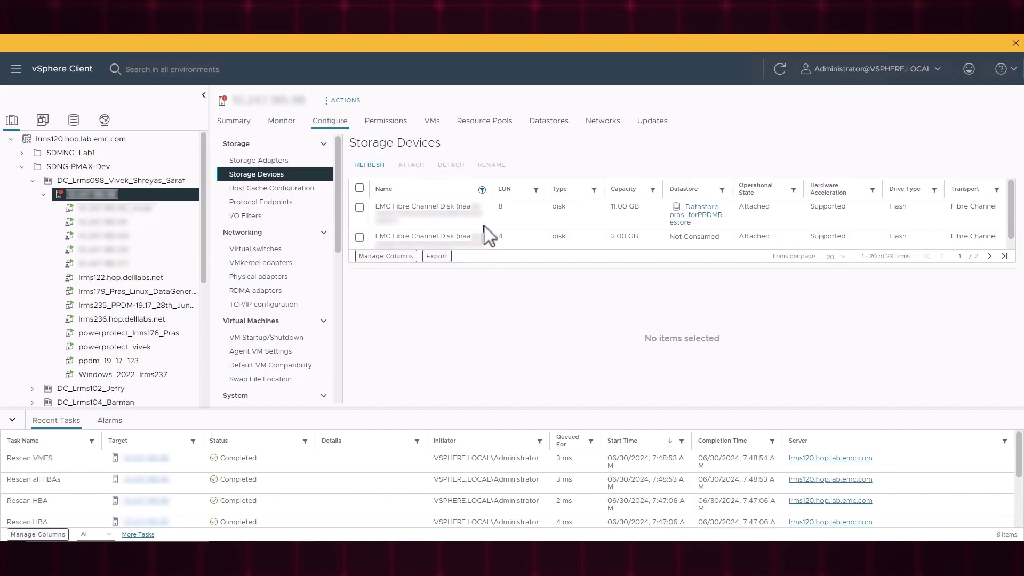
# Attach the two detached EMC disks, found with name filters '48' and '4235', to the host
pyautogui.click(482, 190)
pyautogui.press('BackSpace')
pyautogui.press('BackSpace')
pyautogui.write('48')
pyautogui.click(476, 316)
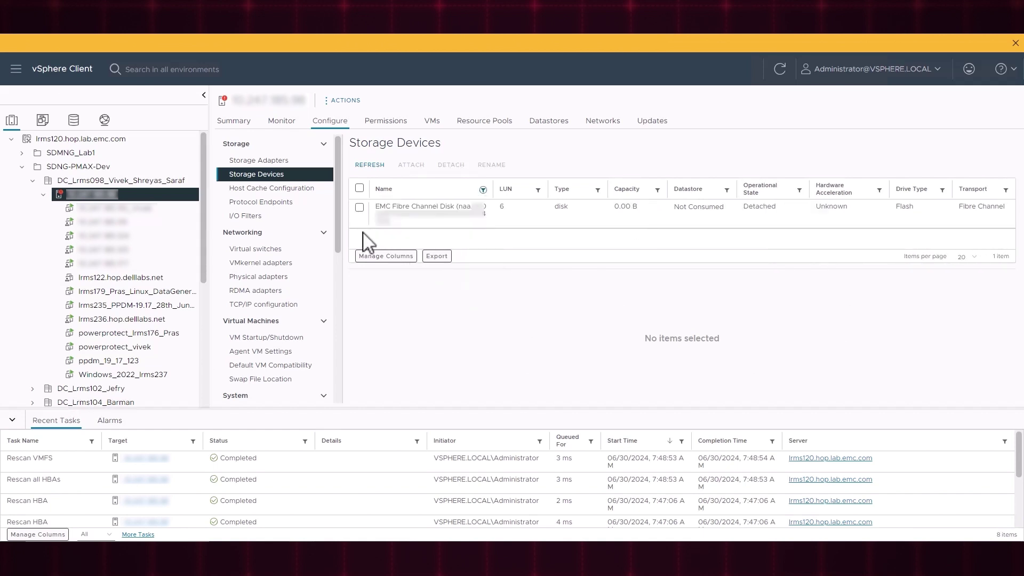
pyautogui.click(360, 207)
pyautogui.click(411, 165)
pyautogui.click(482, 189)
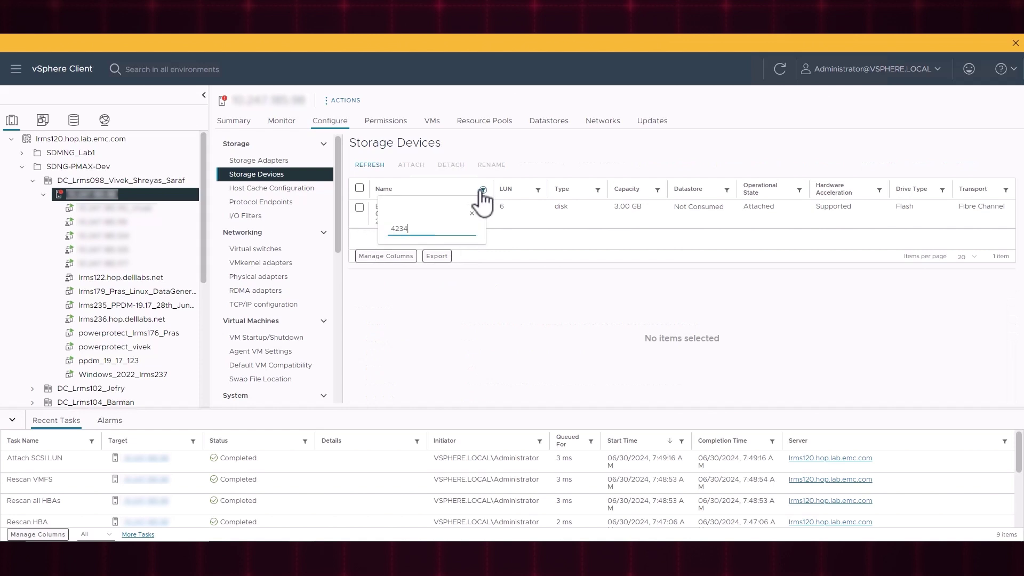
pyautogui.write('4235')
pyautogui.click(429, 308)
pyautogui.click(360, 208)
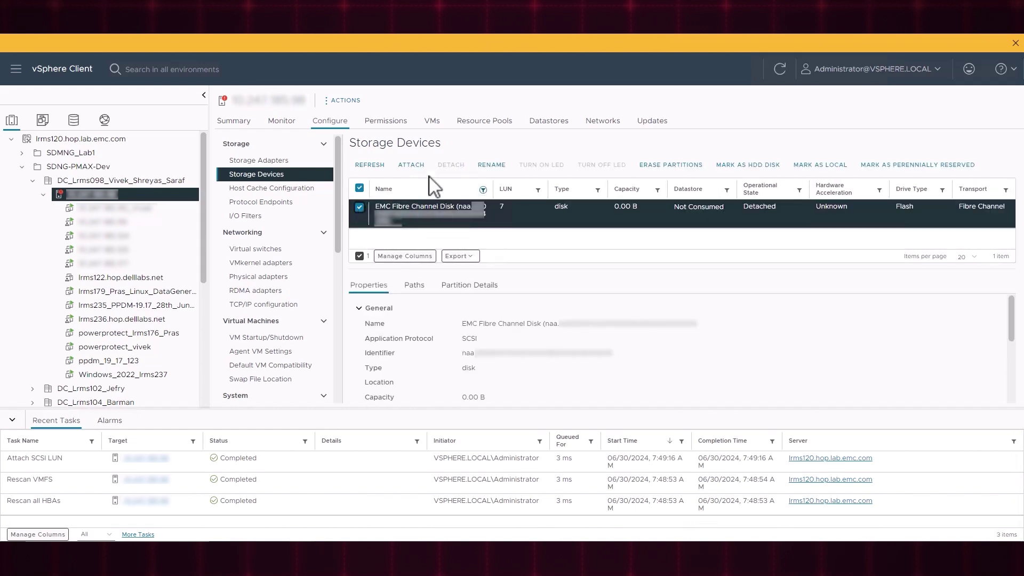
pyautogui.click(411, 165)
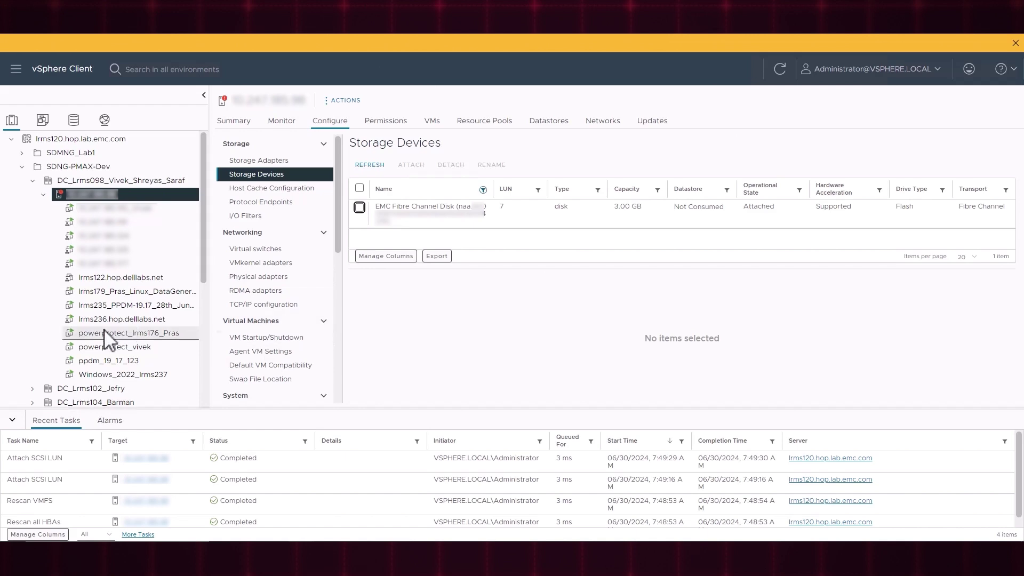
pyautogui.click(133, 376)
# Add LUN 6 and LUN 7 as RDM disks in Windows_2022_lrms237's settings and save
pyautogui.rightClick(137, 376)
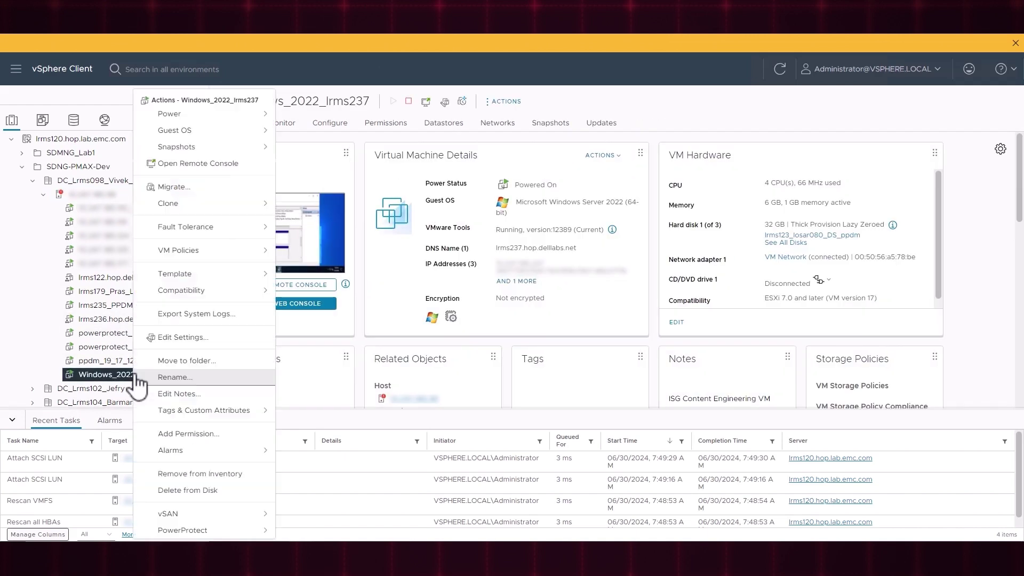
pyautogui.click(195, 337)
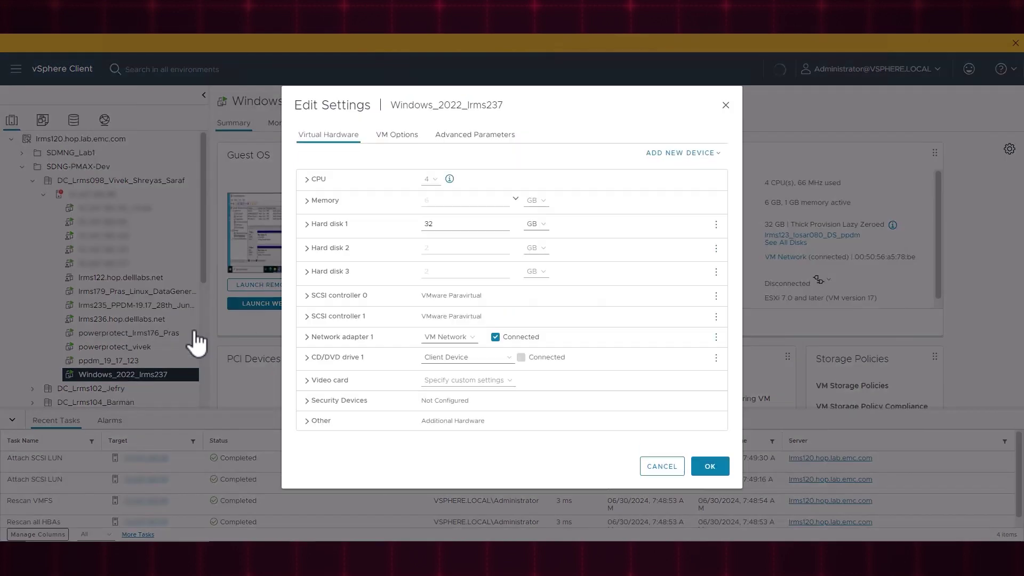
pyautogui.click(692, 153)
pyautogui.click(682, 222)
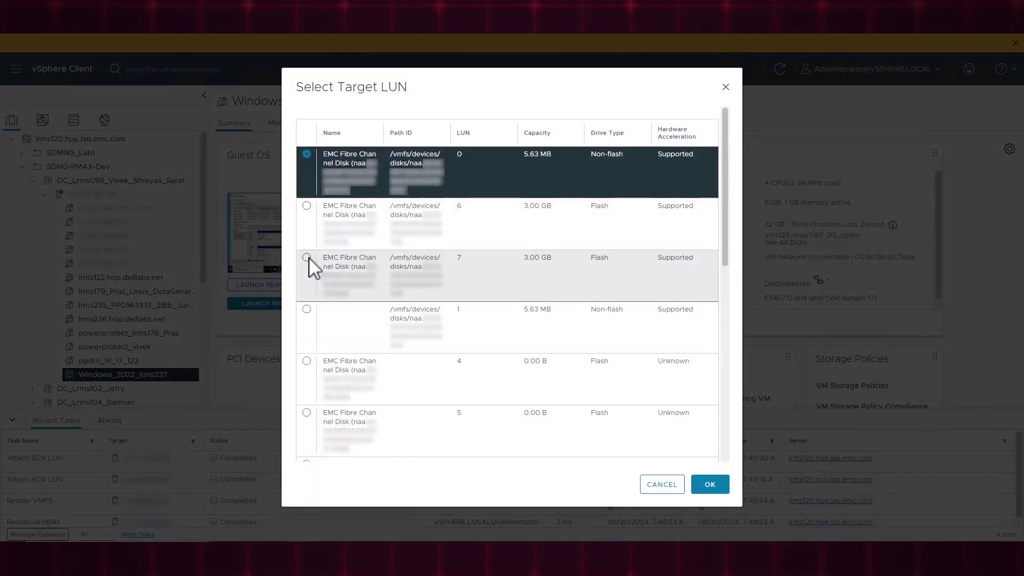
pyautogui.click(307, 213)
pyautogui.click(707, 483)
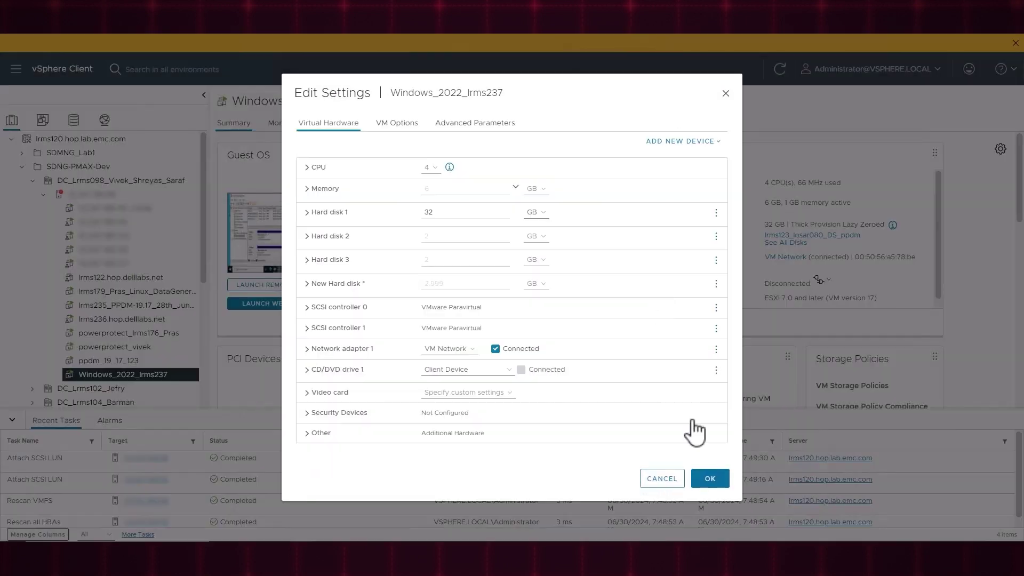
pyautogui.click(688, 141)
pyautogui.click(664, 206)
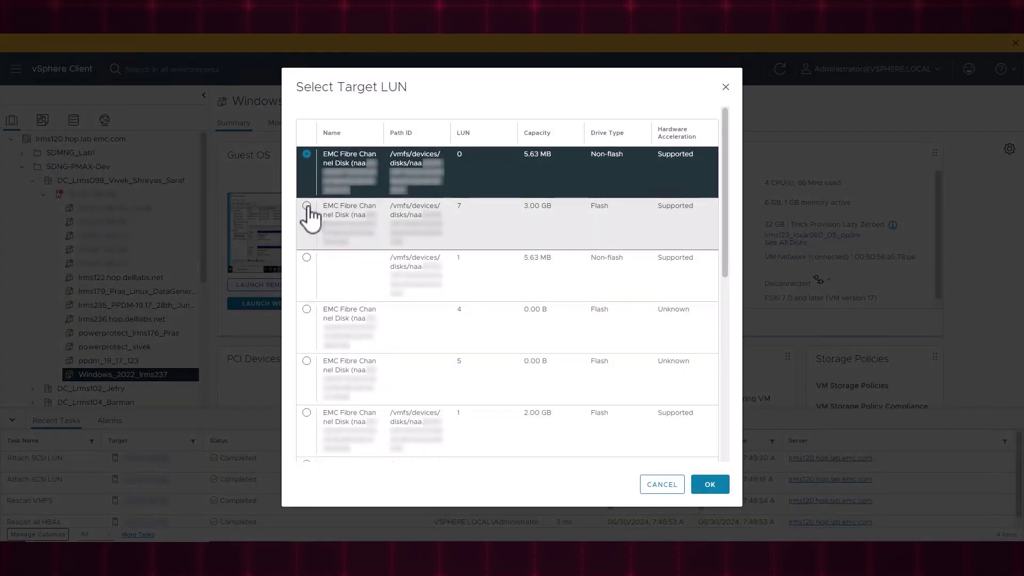
pyautogui.click(308, 209)
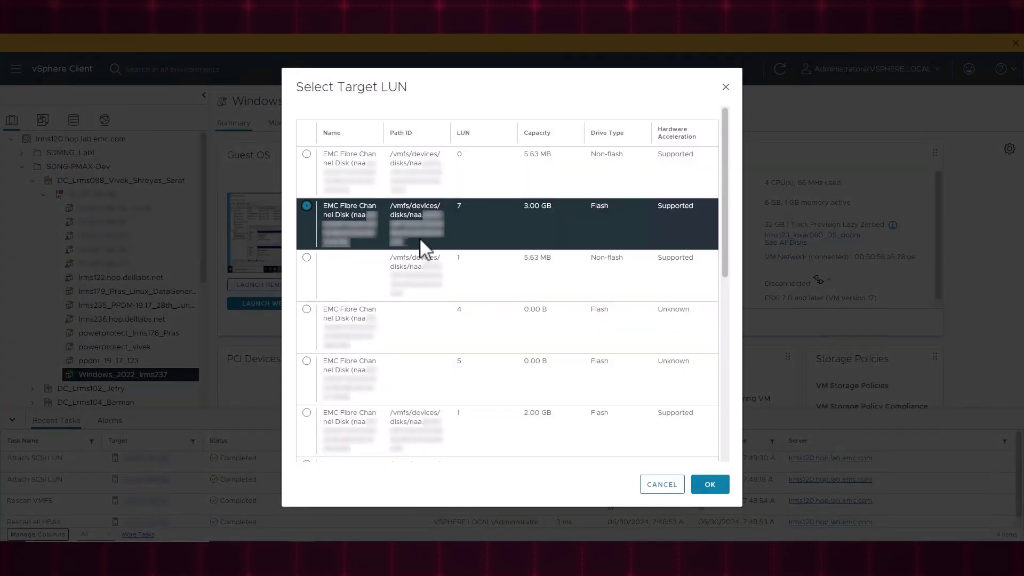
pyautogui.click(710, 484)
pyautogui.click(712, 485)
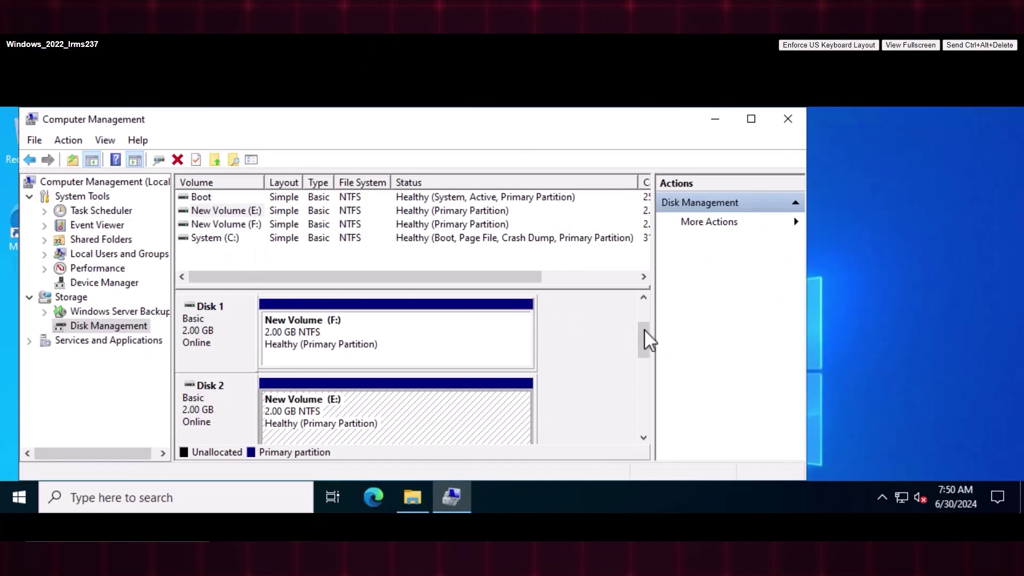
# Set Disk 3 and Disk 4 to Online in Disk Management
pyautogui.moveTo(644, 352); pyautogui.dragTo(642, 363)
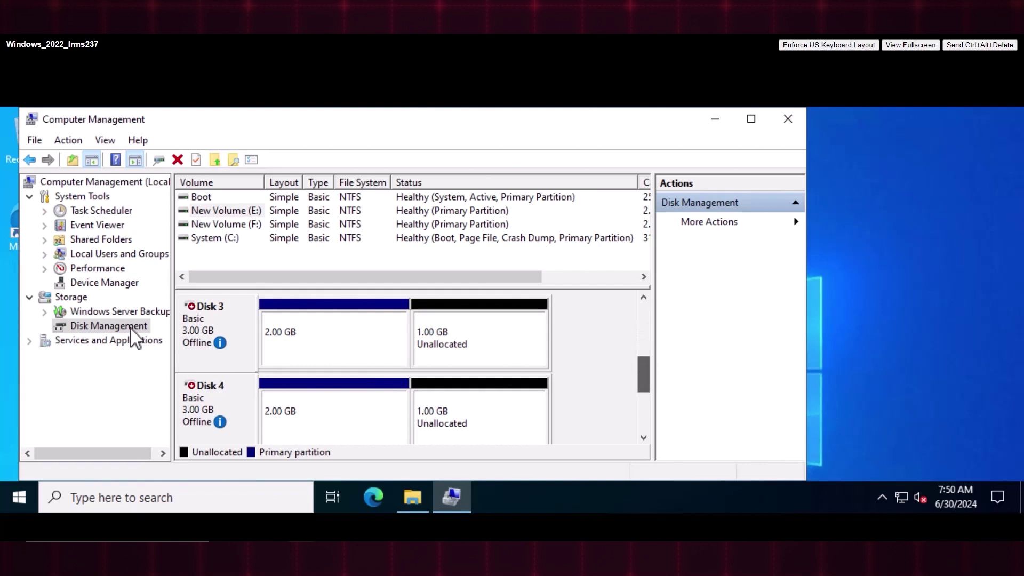
pyautogui.click(230, 337)
pyautogui.rightClick(230, 336)
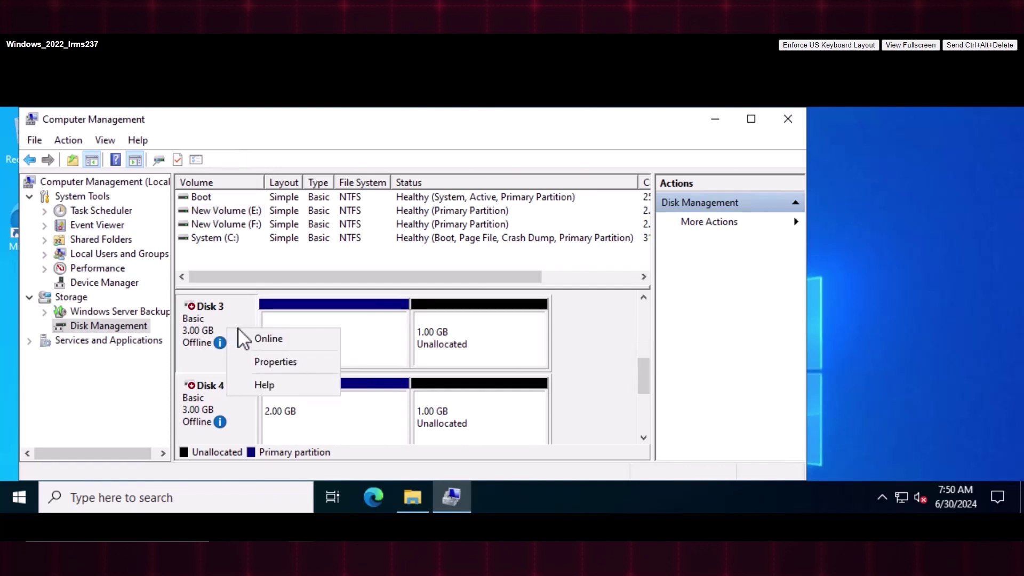
pyautogui.click(268, 337)
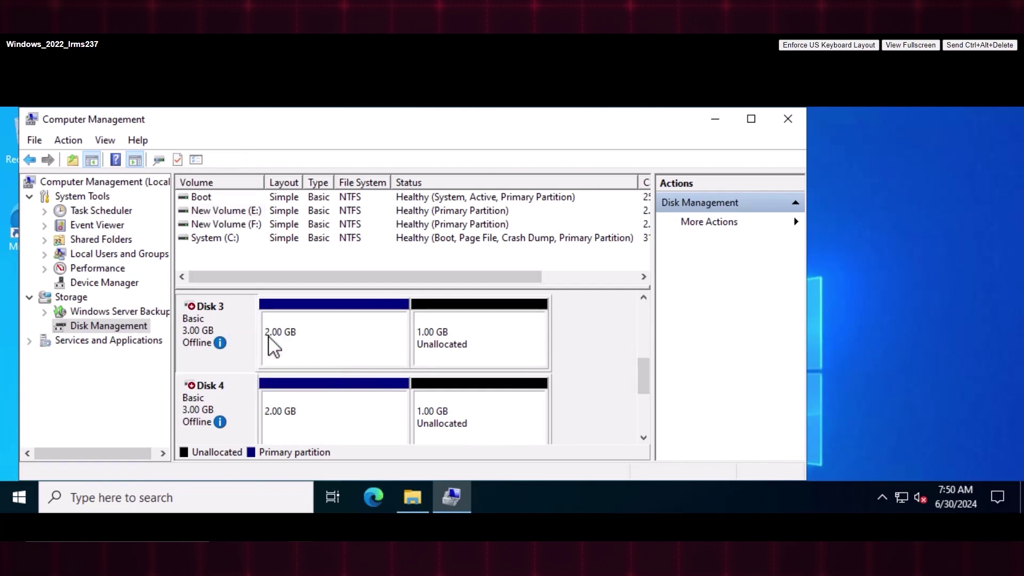
pyautogui.rightClick(231, 398)
pyautogui.click(274, 406)
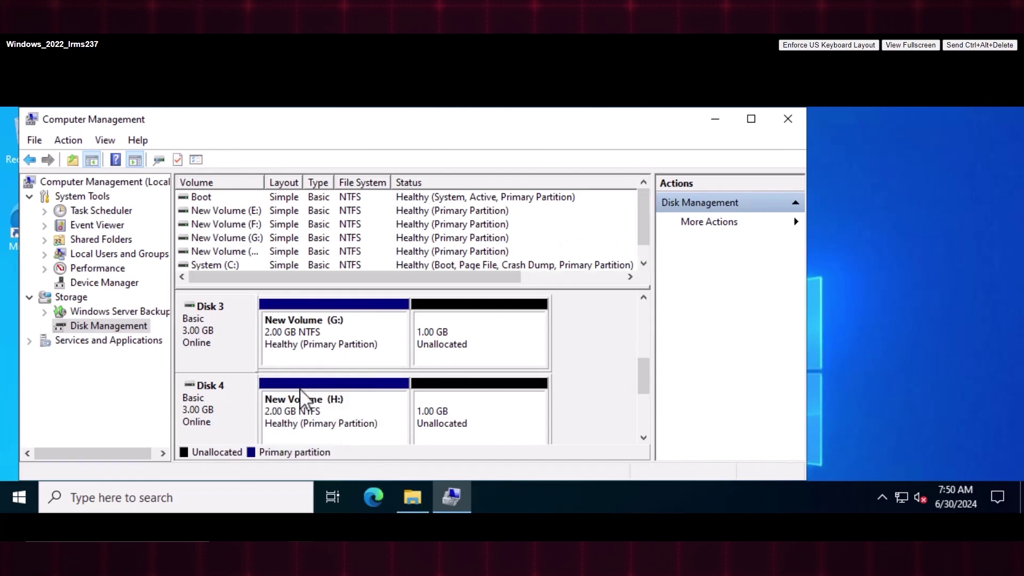
pyautogui.rightClick(316, 345)
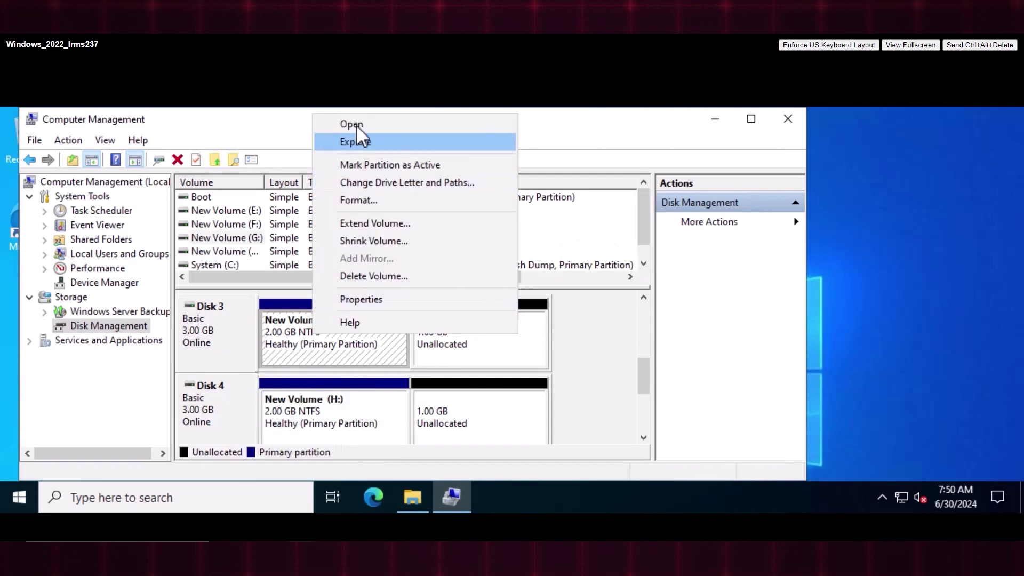
pyautogui.click(356, 142)
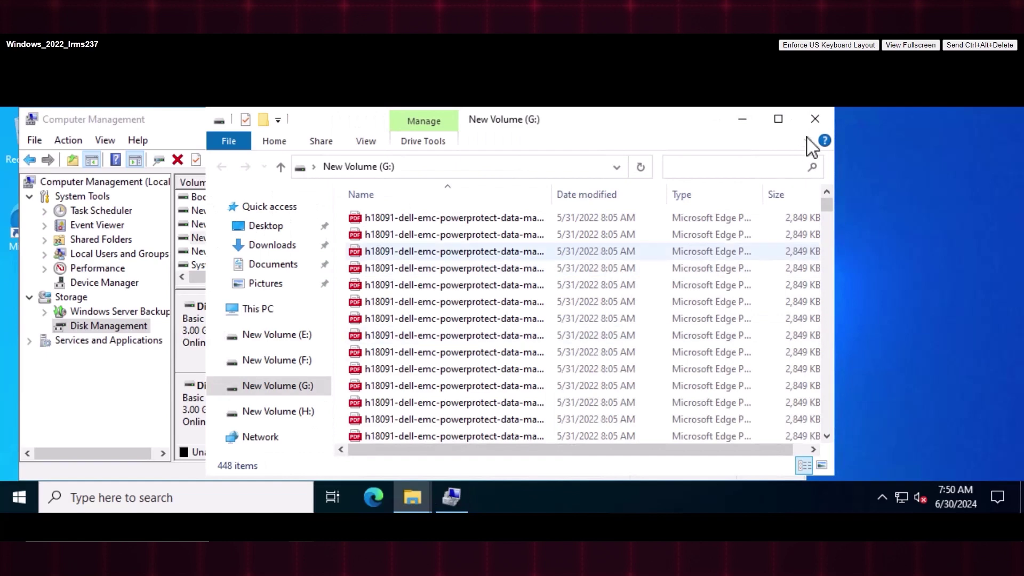
pyautogui.click(816, 119)
pyautogui.rightClick(302, 419)
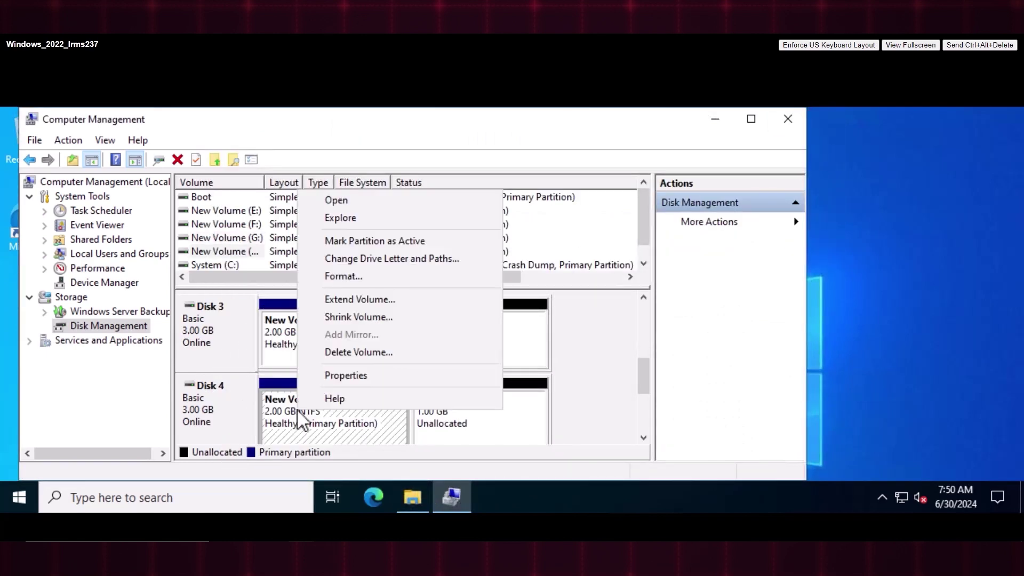
pyautogui.click(380, 217)
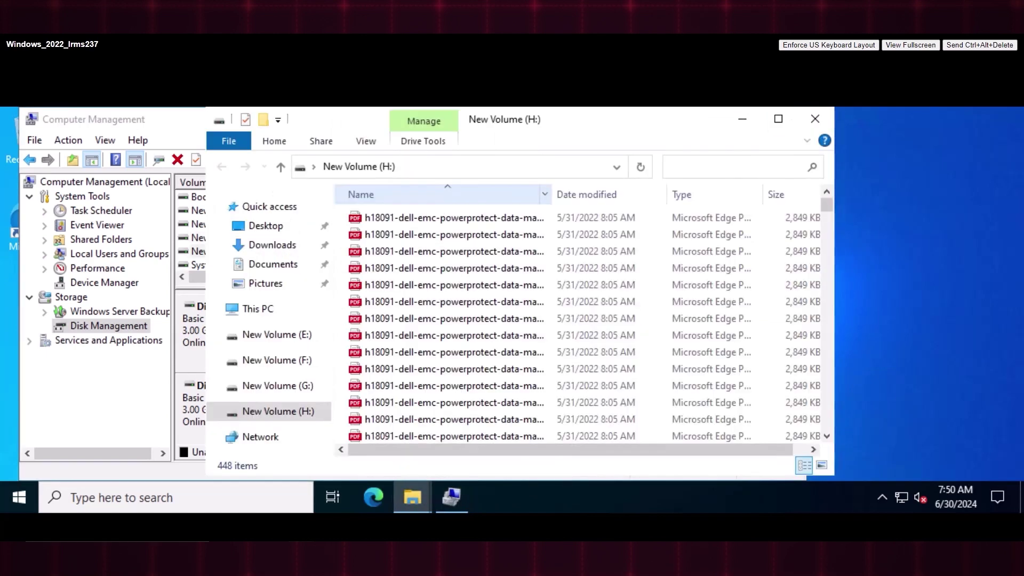
pyautogui.click(816, 118)
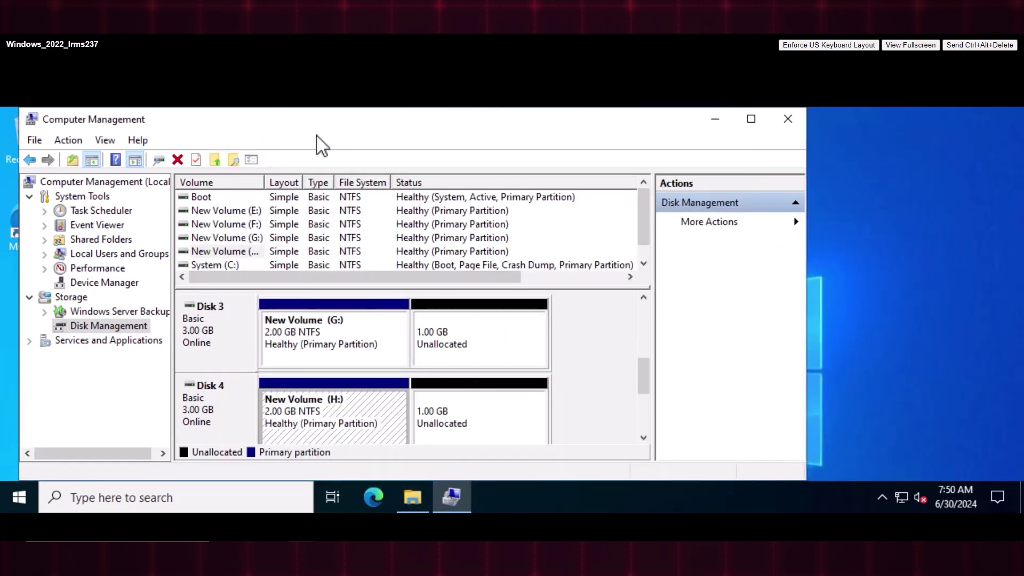